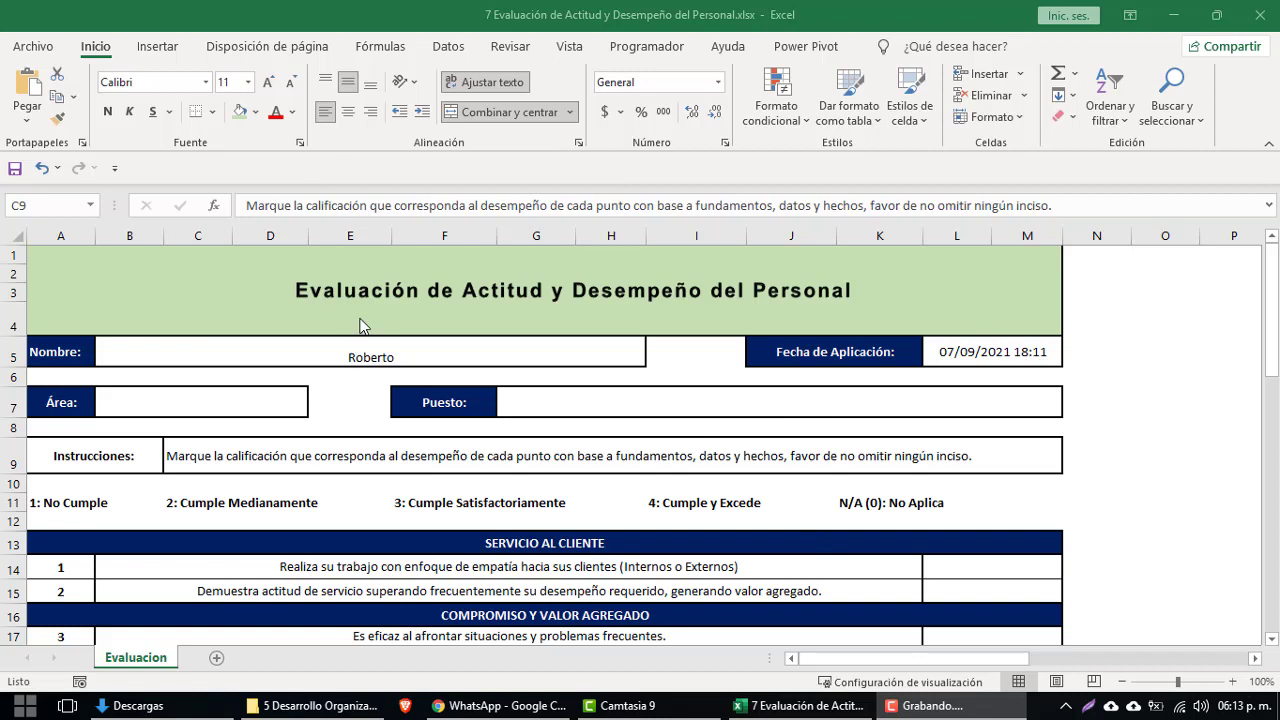
Review the form's header fields, instructions and the SERVICIO AL CLIENTE section.
click(334, 372)
click(322, 352)
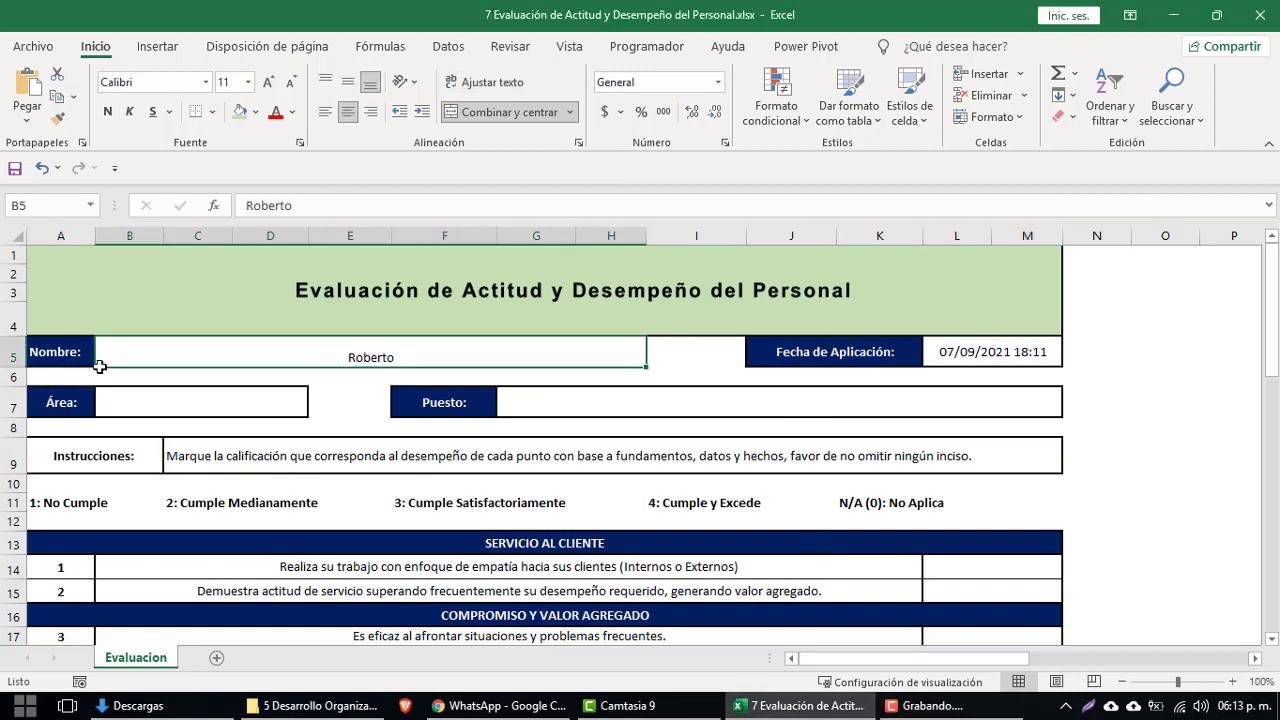
click(955, 355)
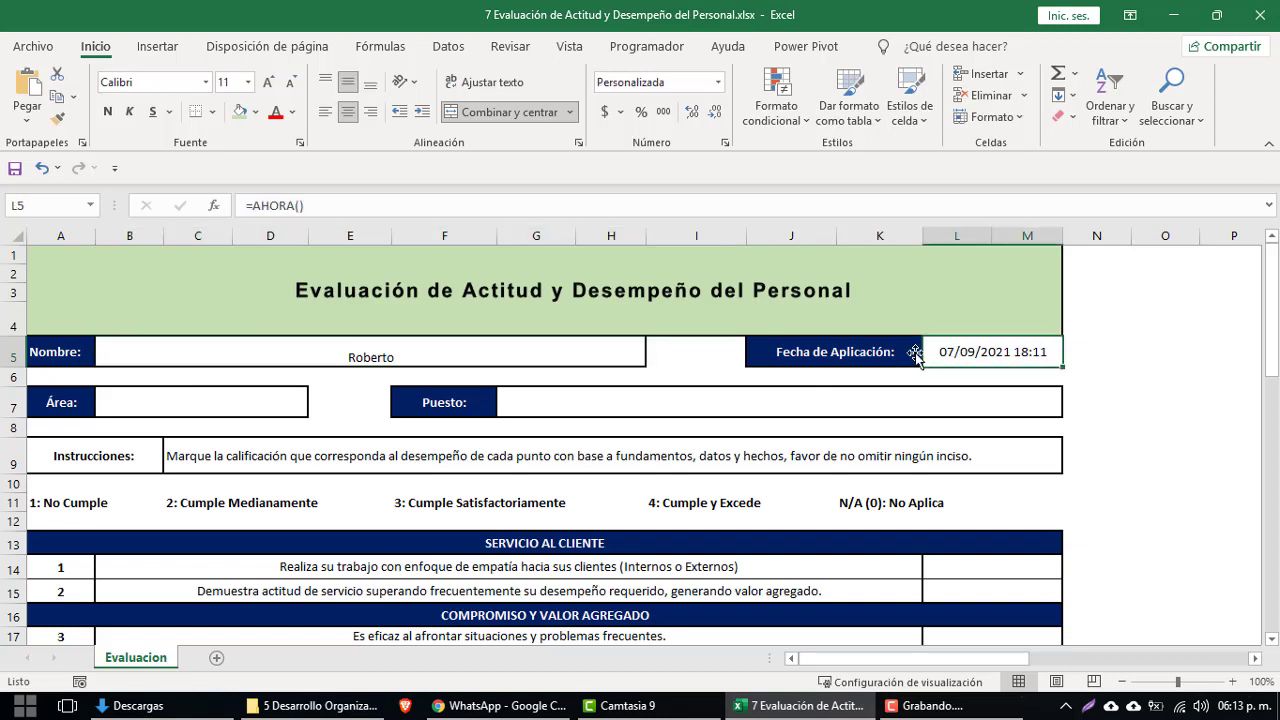
click(232, 405)
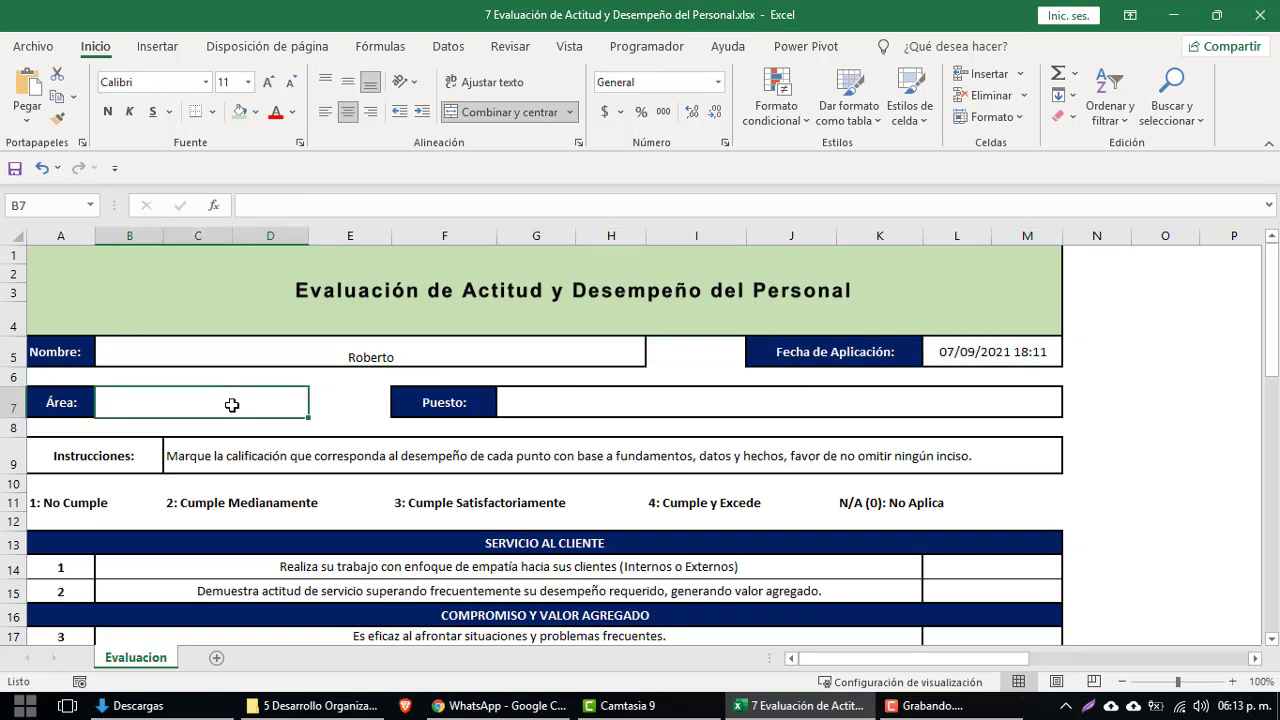
click(581, 401)
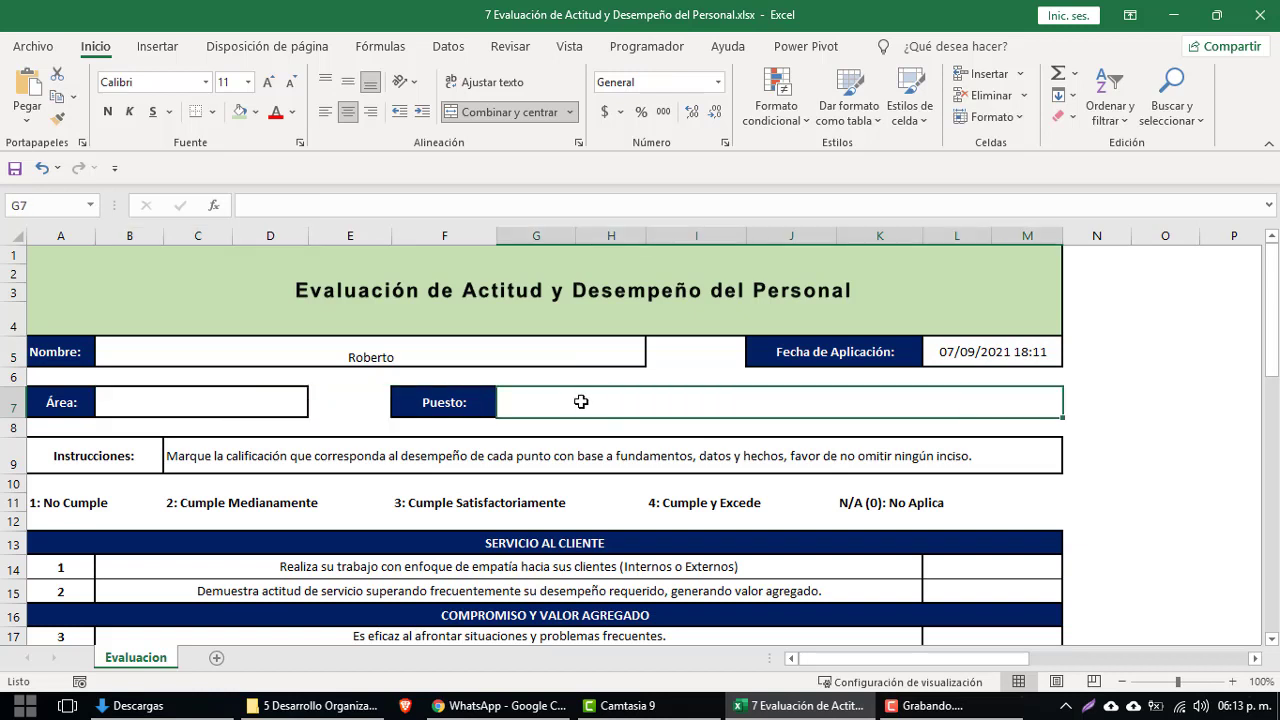
click(463, 465)
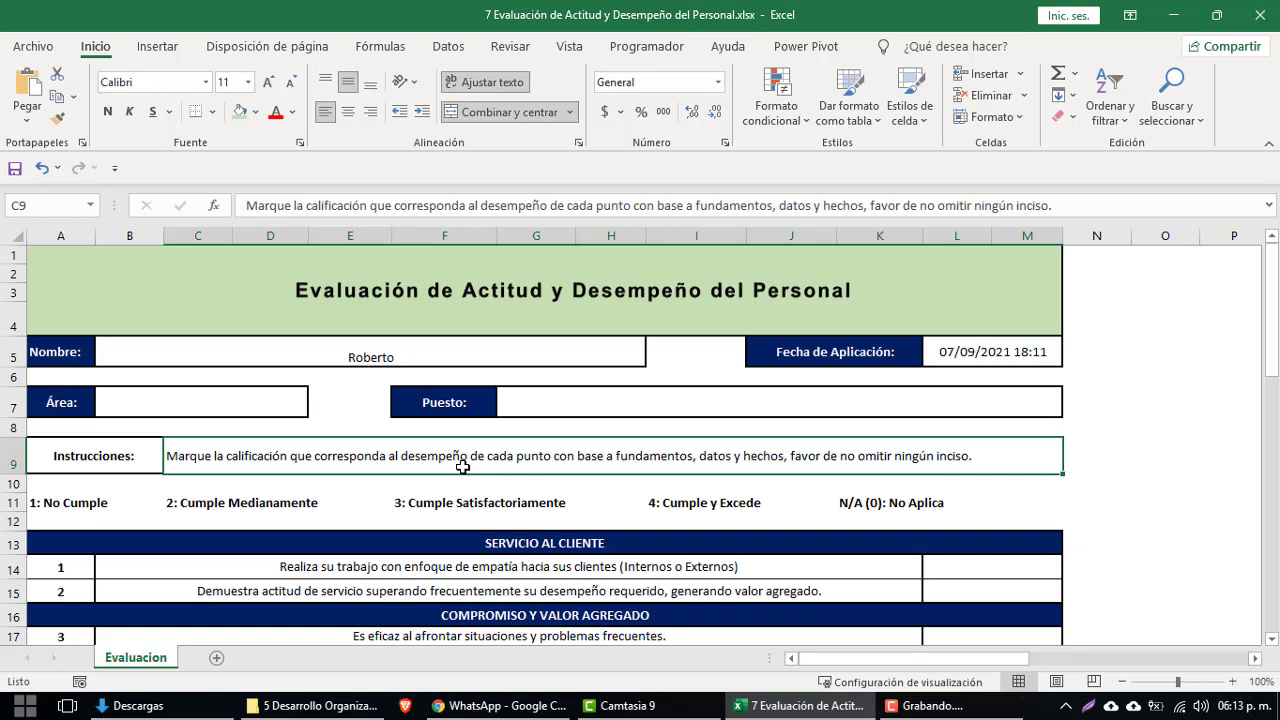
click(965, 568)
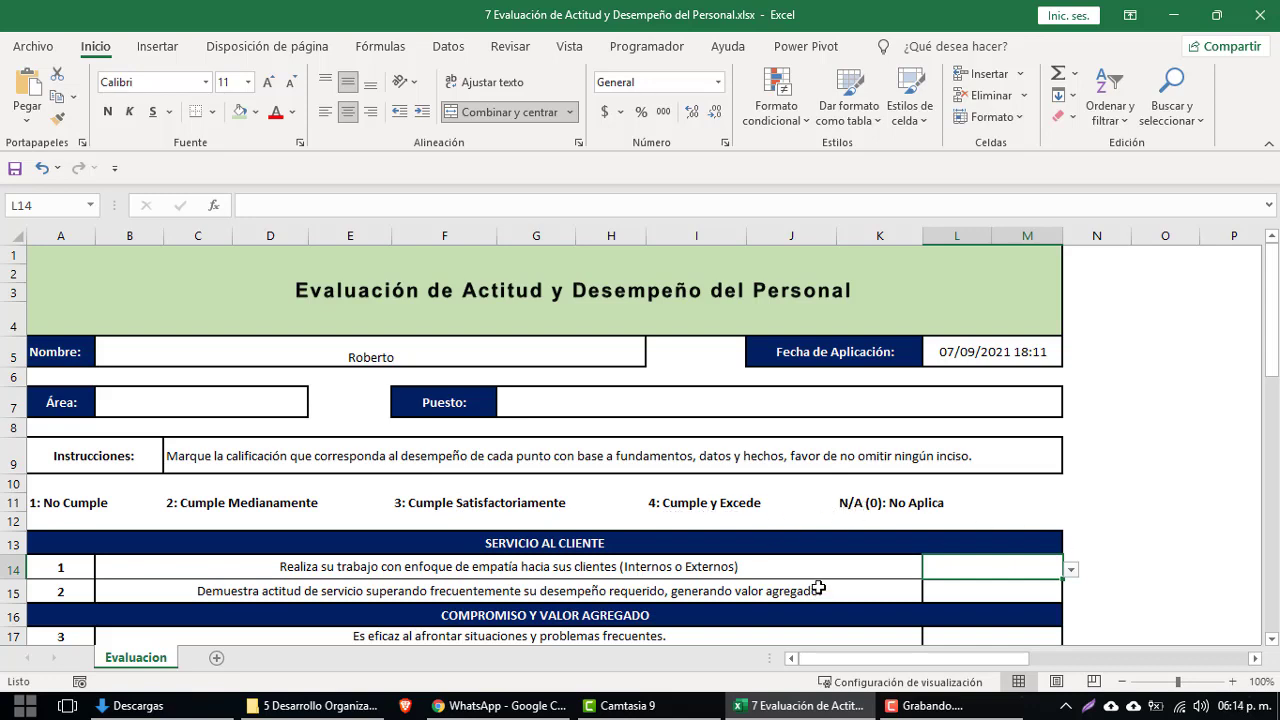
scroll(818, 588, down, 1)
scroll(808, 585, down, 1)
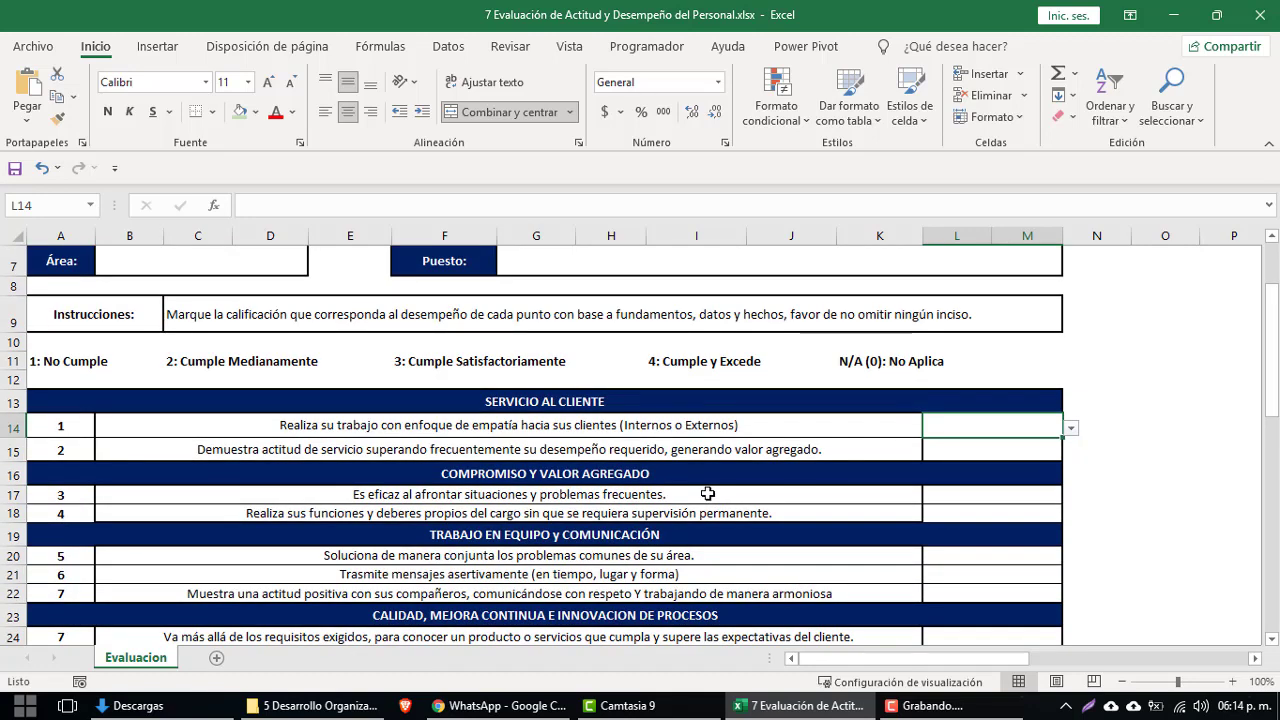
click(583, 402)
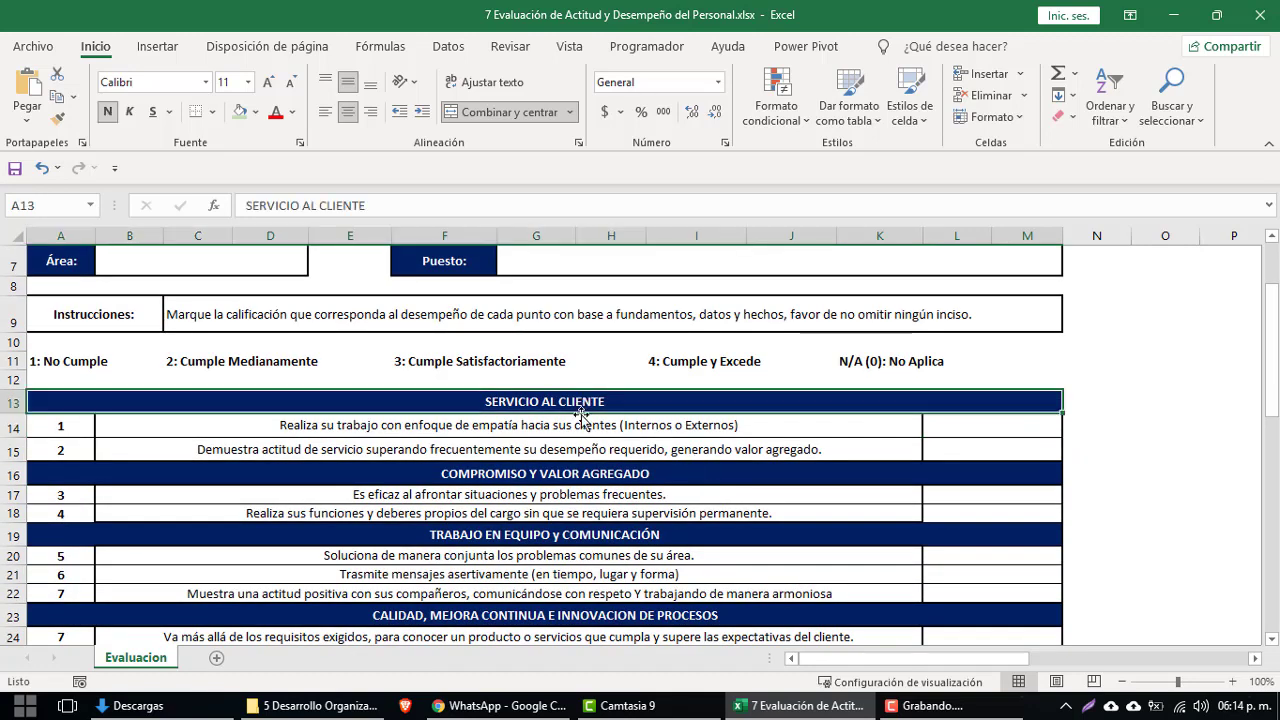
click(503, 430)
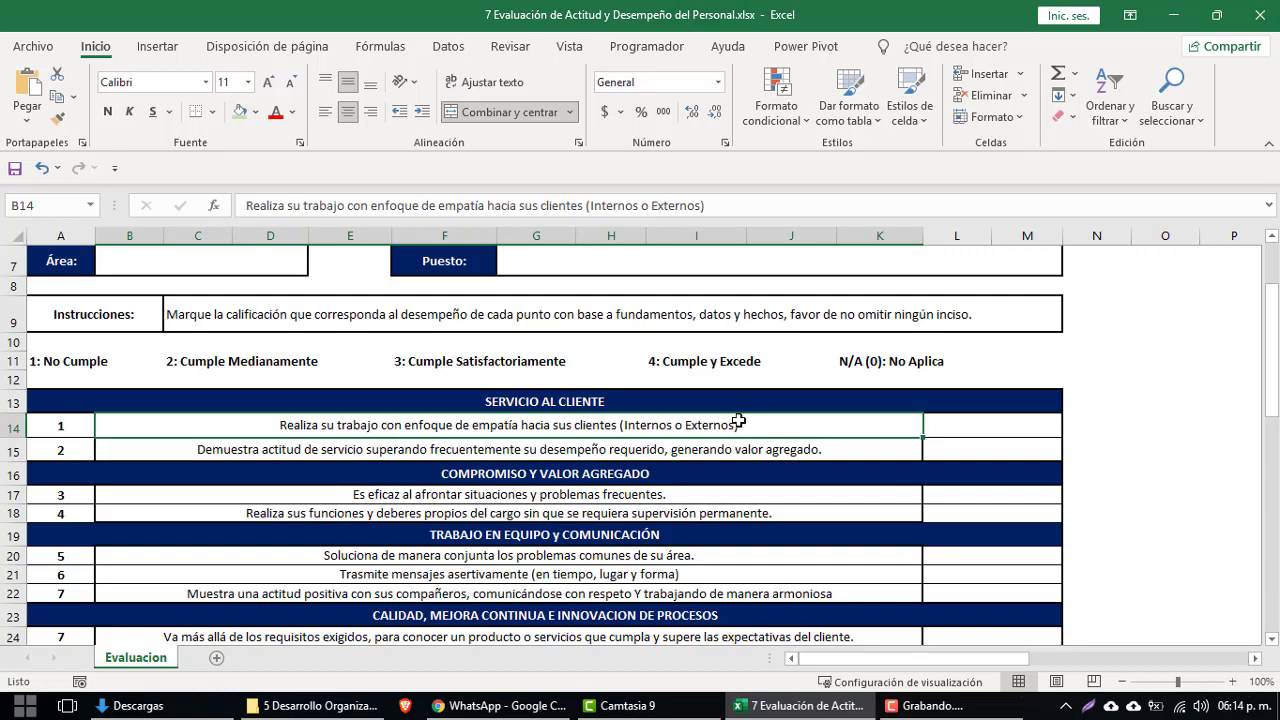
Score customer service items 1 and 2 as 2 and 3.
click(957, 431)
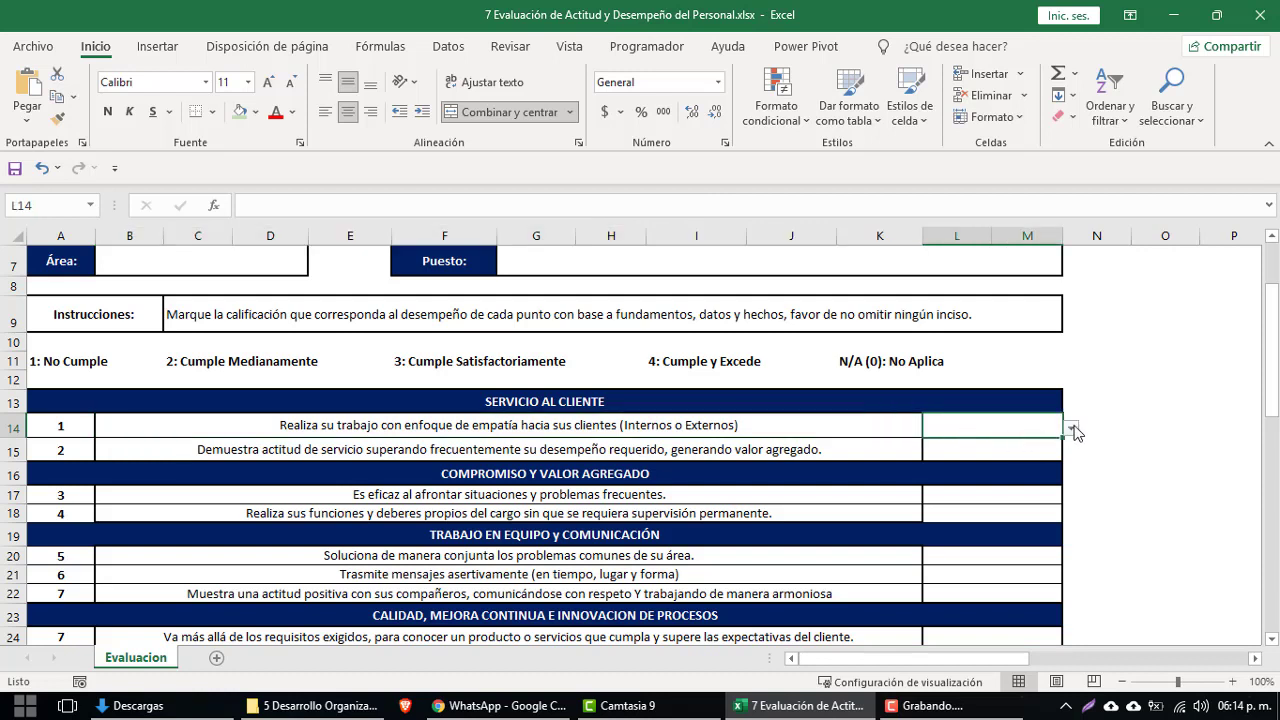
click(1072, 429)
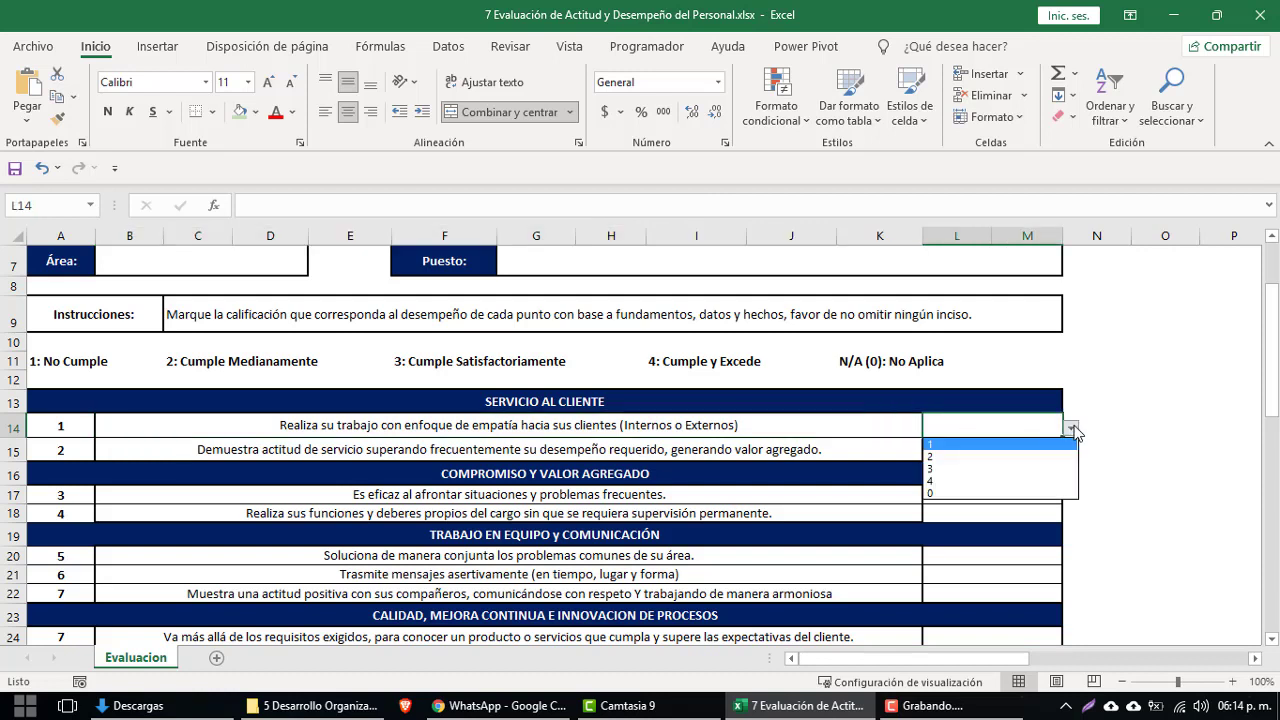
click(977, 456)
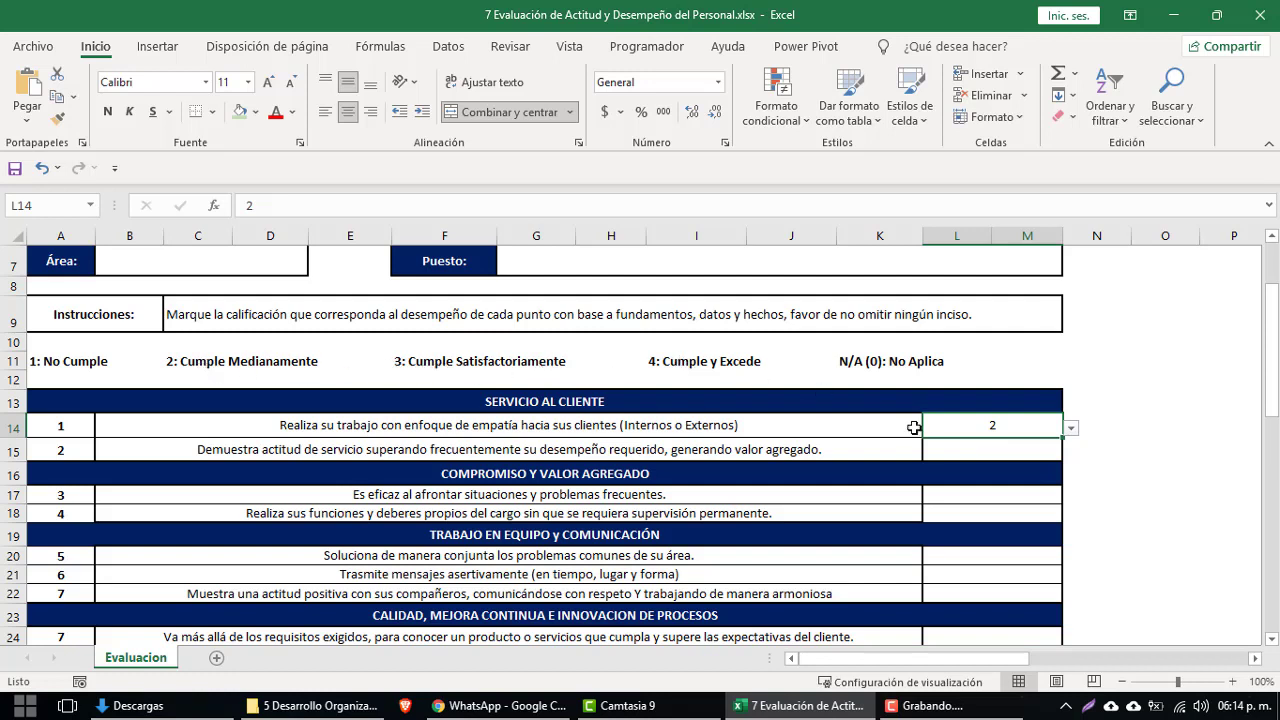
click(970, 449)
click(1070, 452)
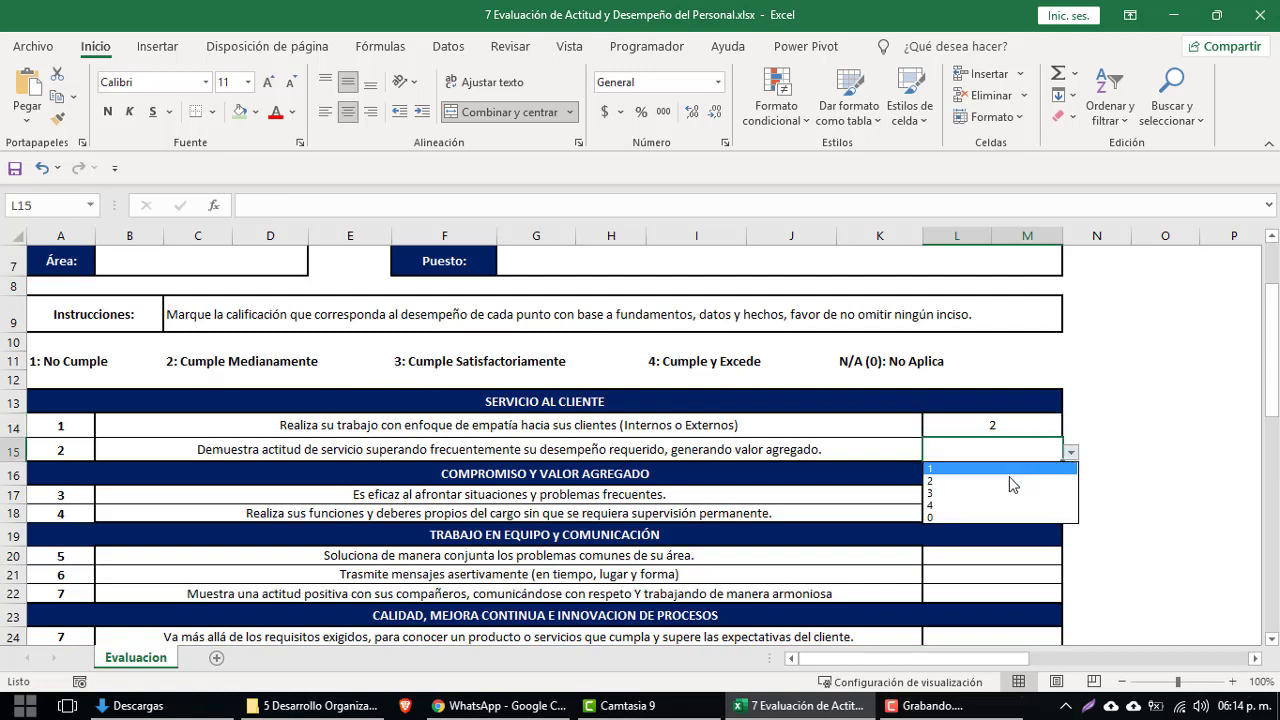
click(993, 490)
text(3)
click(990, 490)
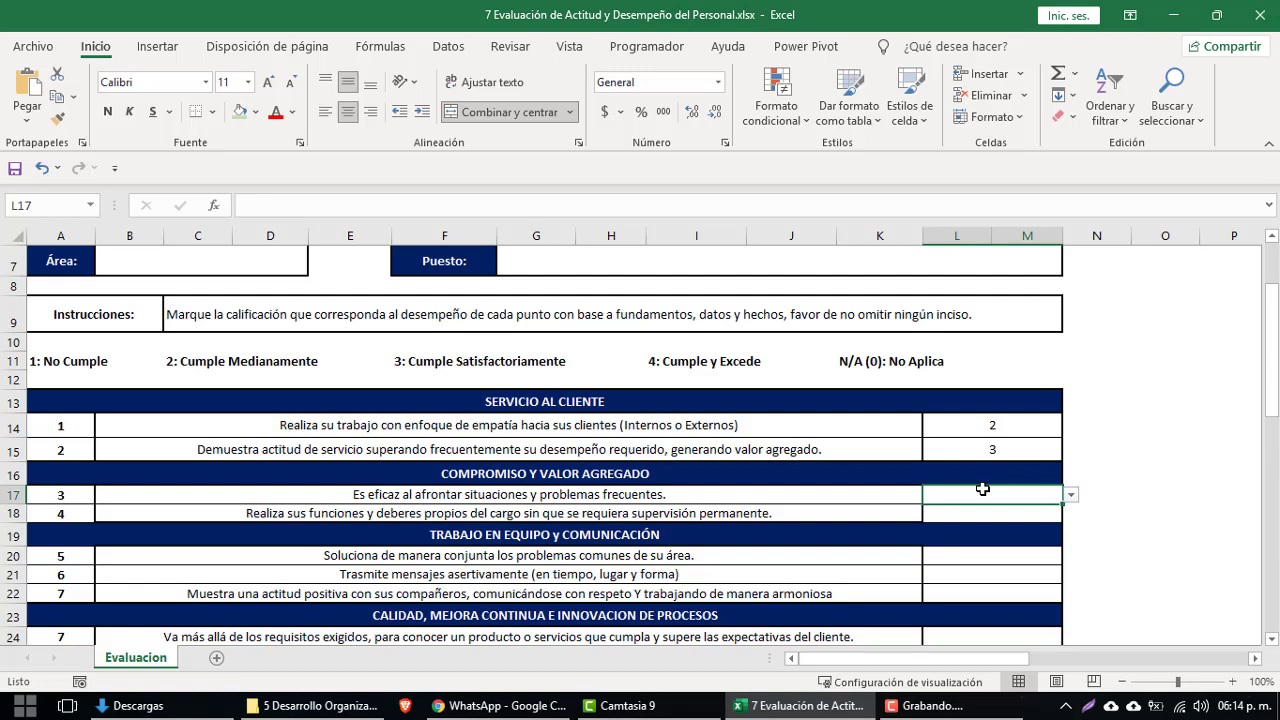
Score COMPROMISO Y VALOR AGREGADO items 4 and 3 as 3 and 0 (not applicable).
click(628, 477)
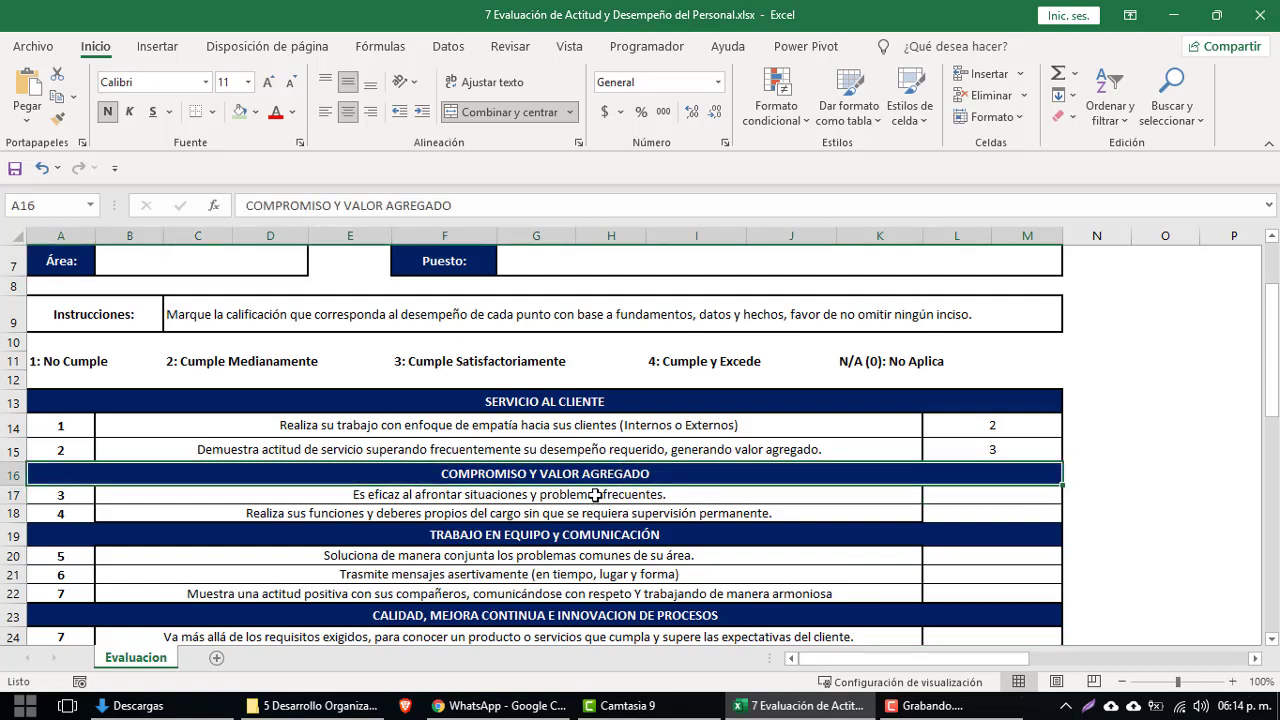
click(506, 508)
click(502, 497)
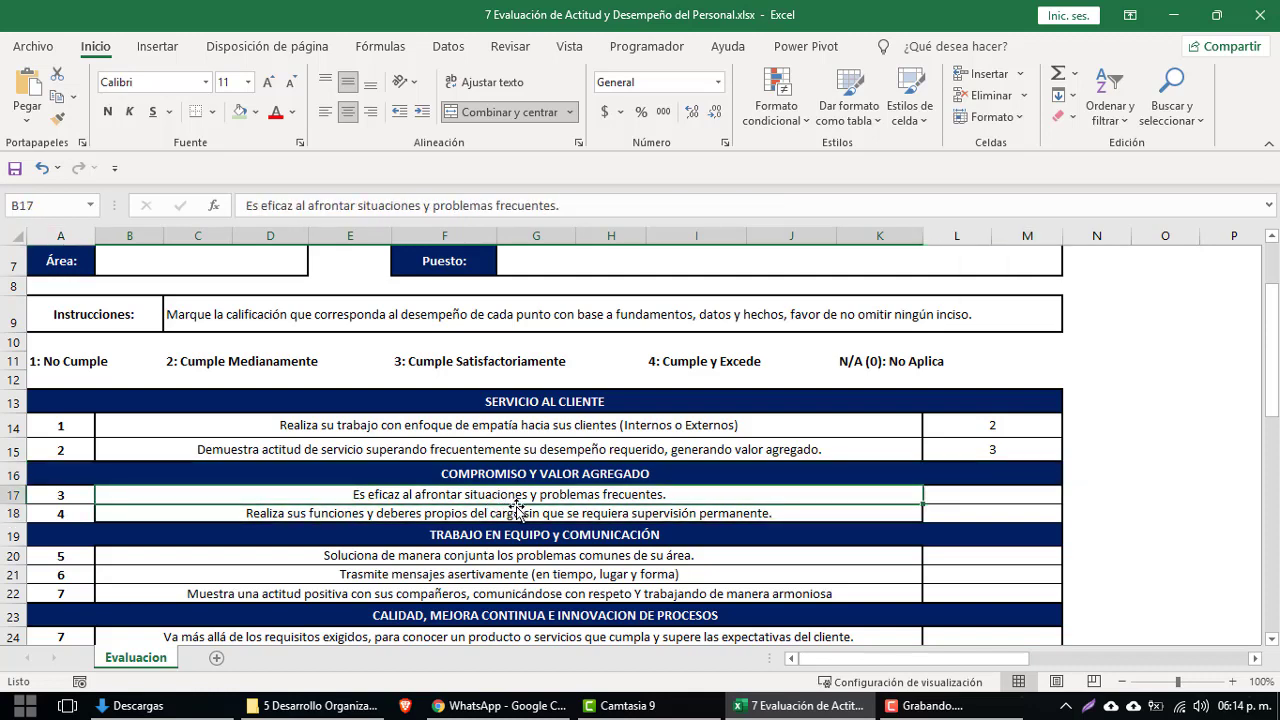
click(416, 515)
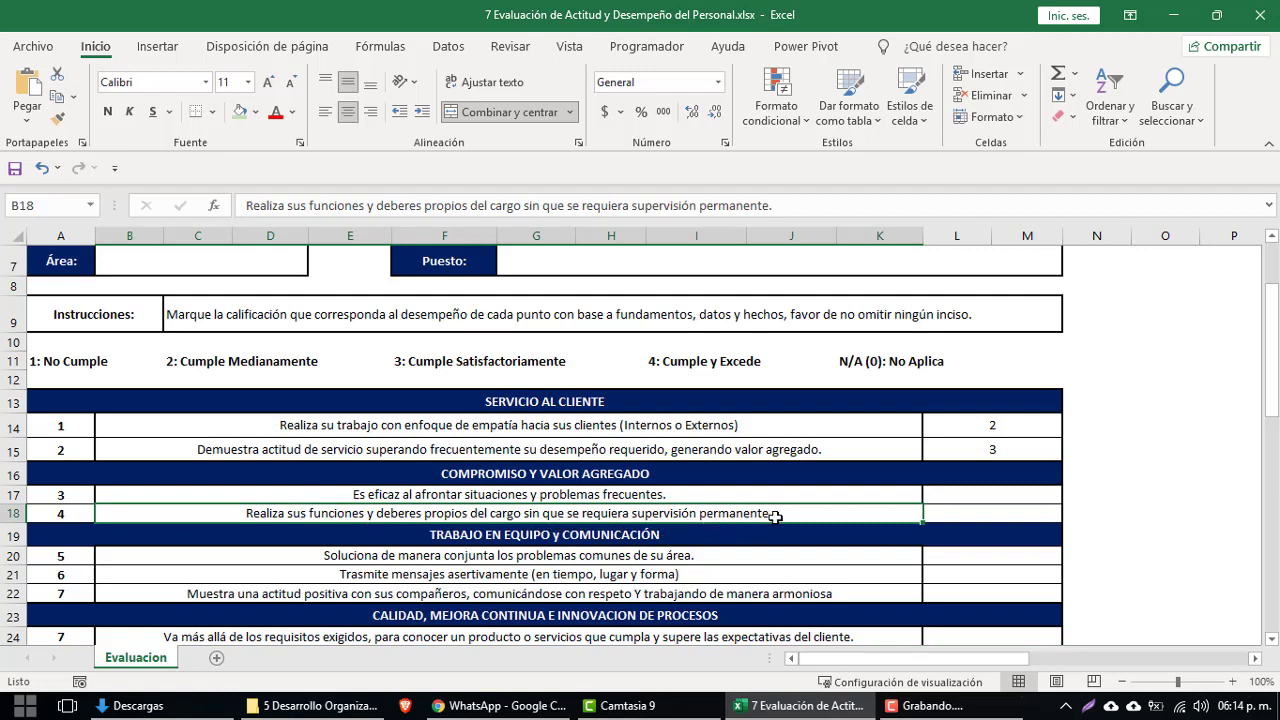
click(960, 514)
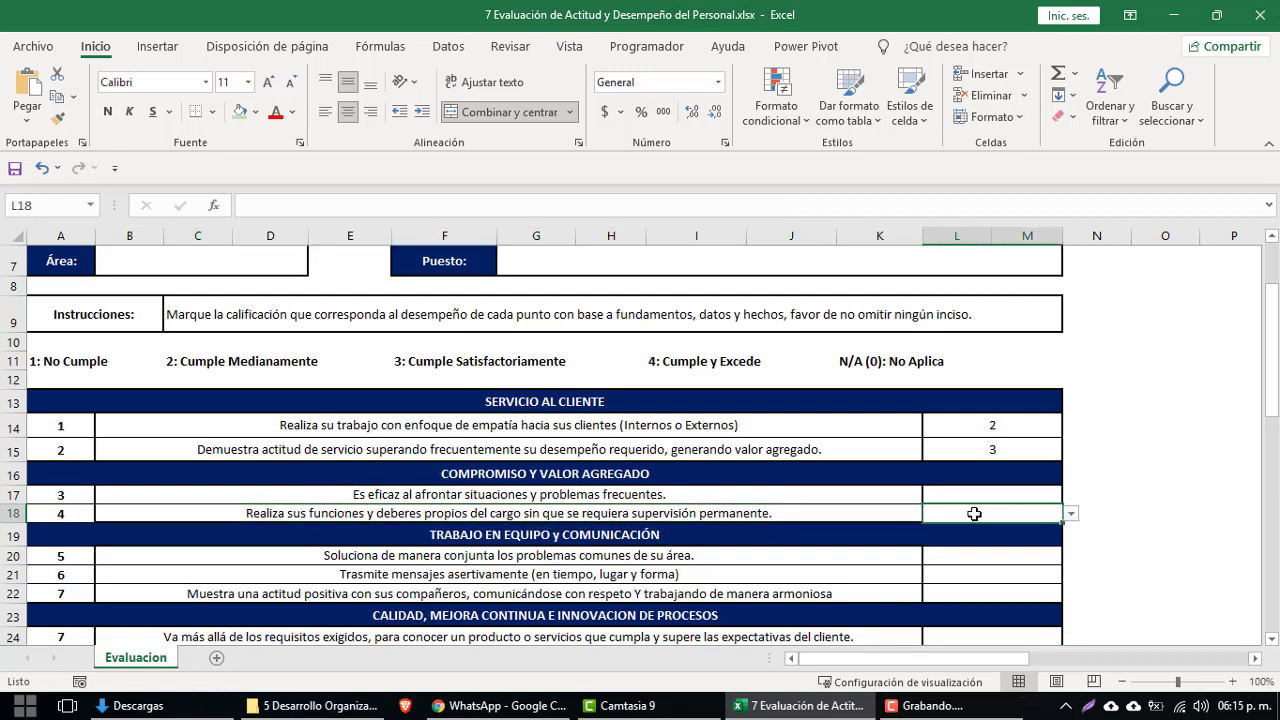
click(1071, 514)
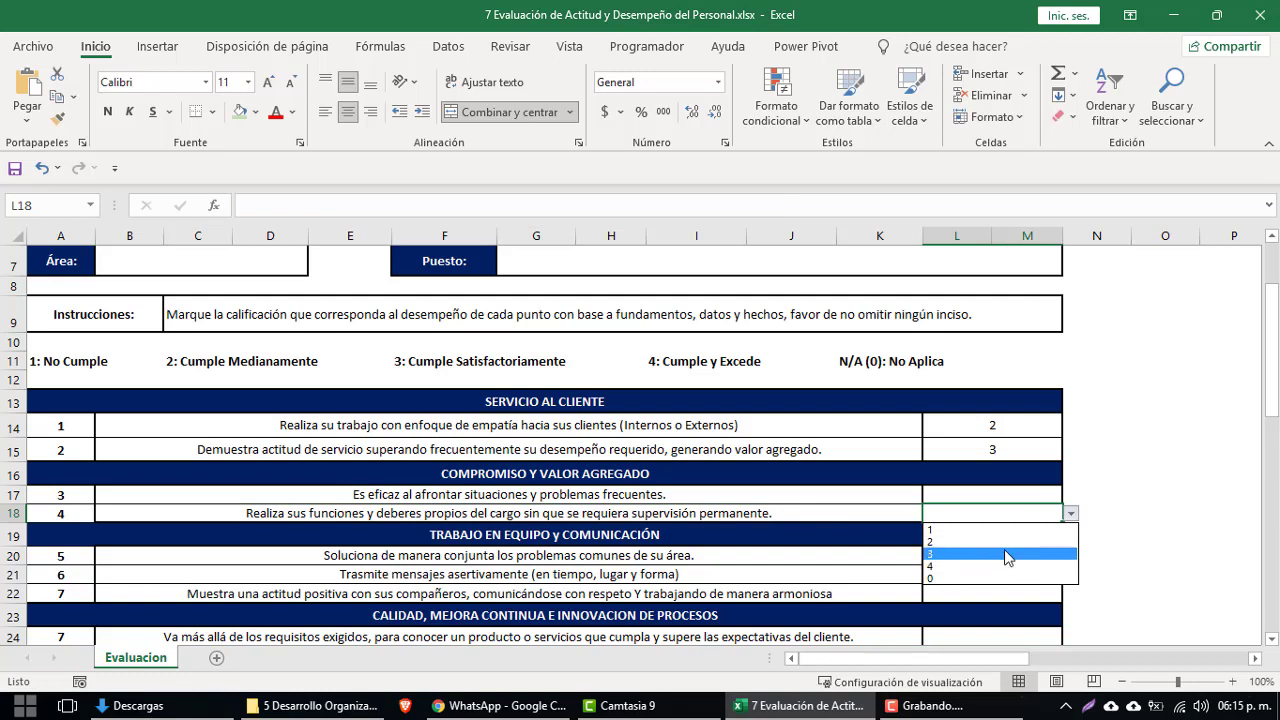
click(1006, 553)
click(1020, 500)
click(1071, 495)
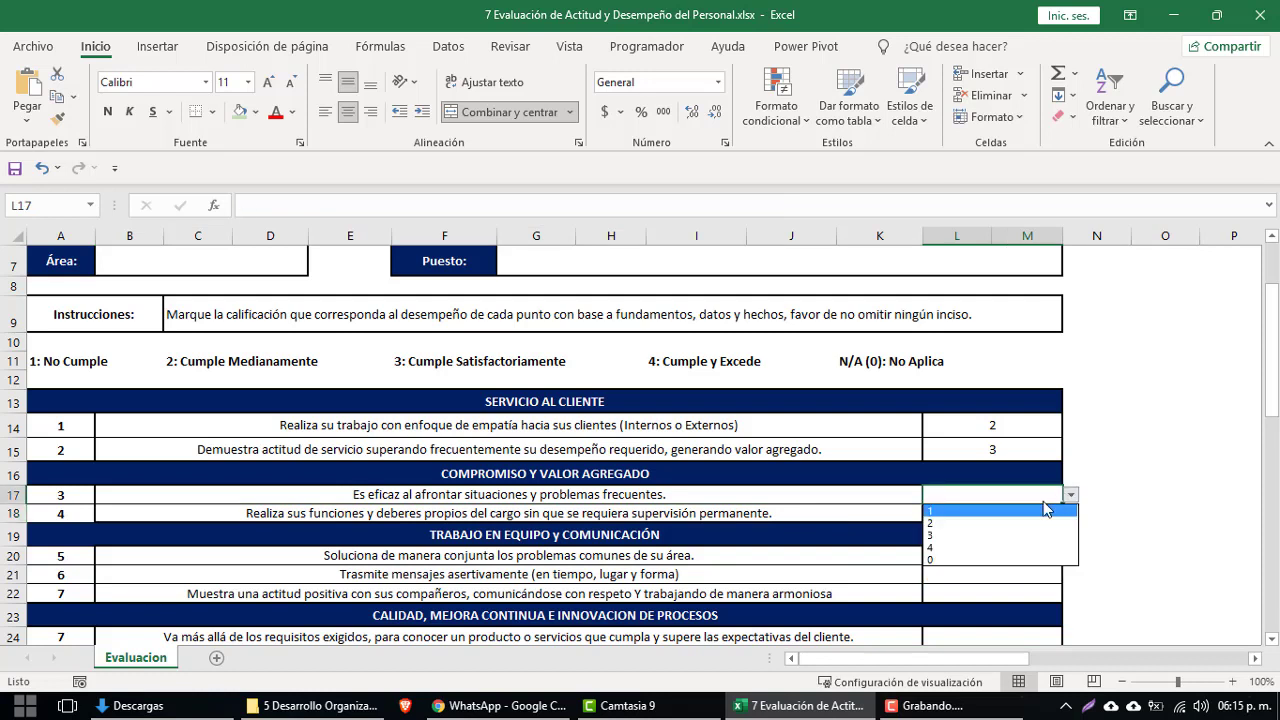
click(1007, 561)
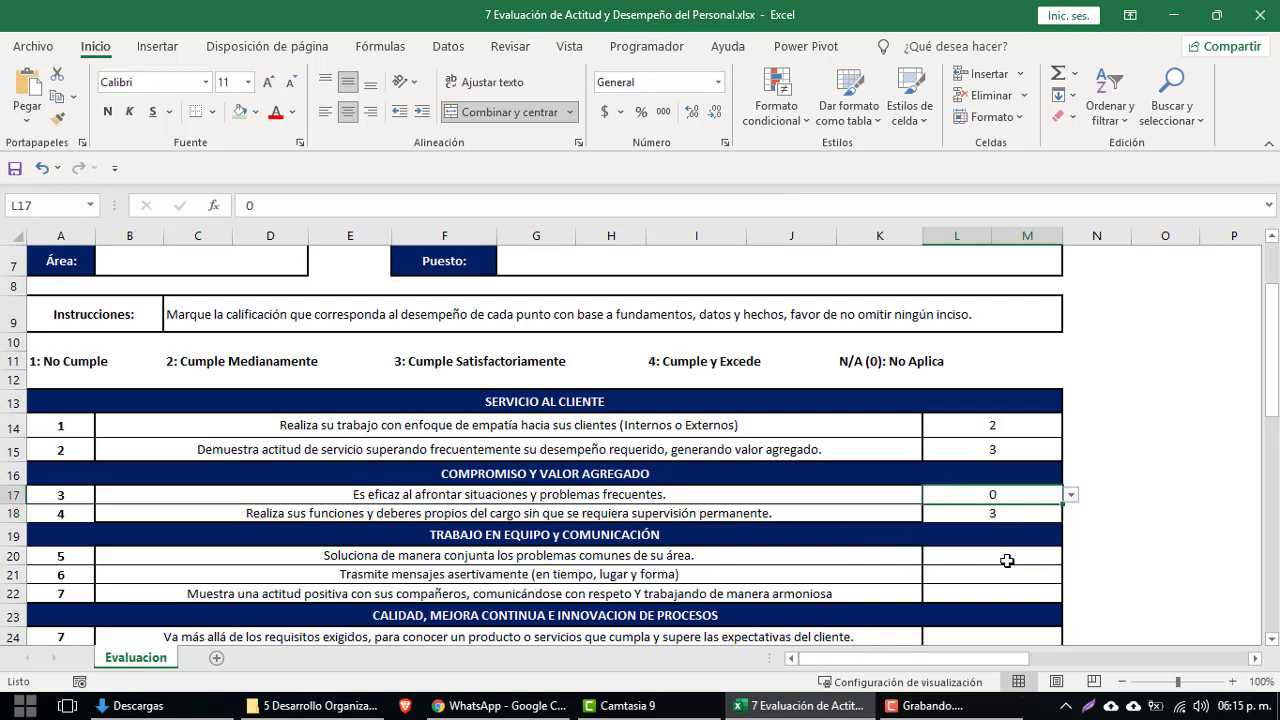
click(808, 559)
click(761, 536)
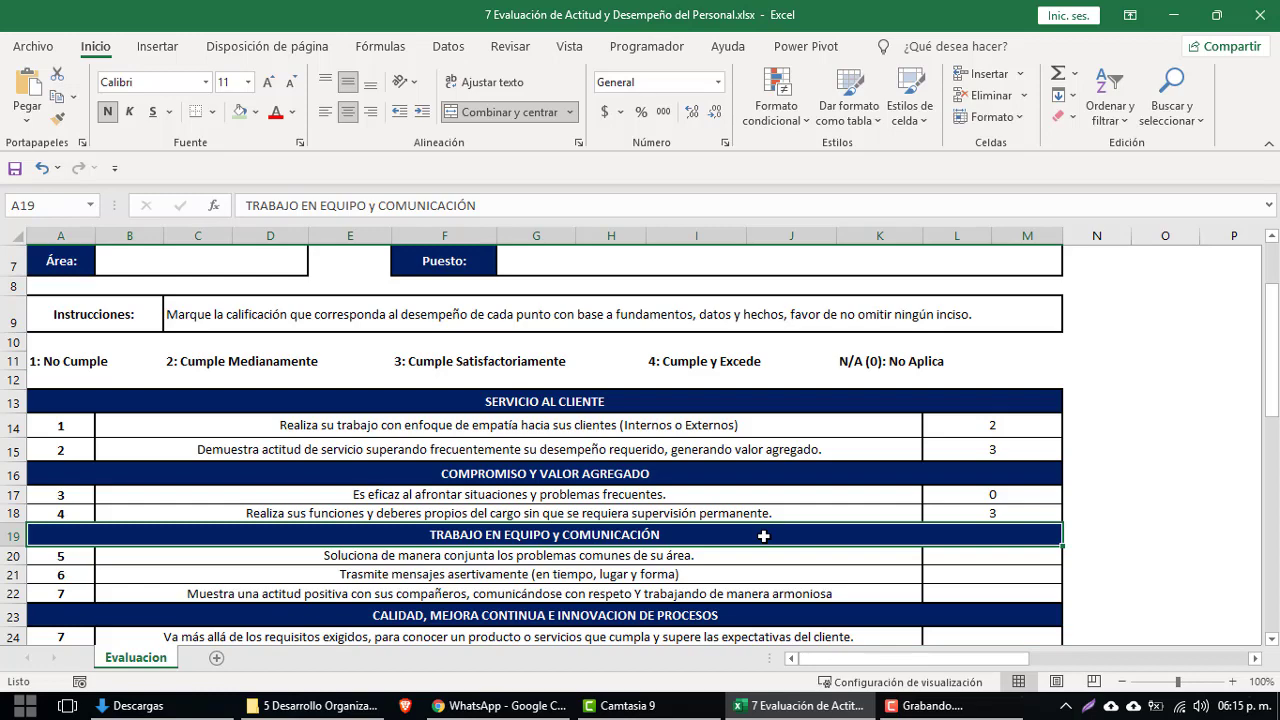
Score items 5, 6 and 7 as 3, 3 and 2.
scroll(760, 540, down, 1)
scroll(775, 480, down, 1)
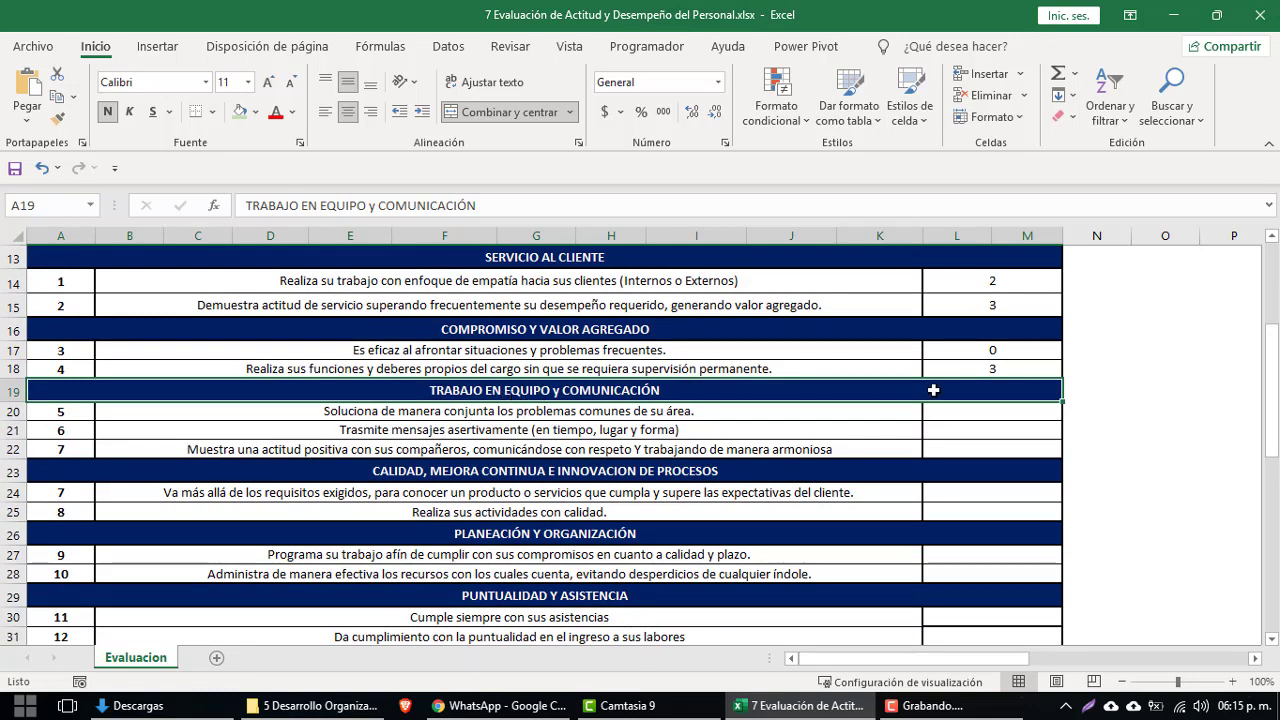
click(985, 410)
click(1070, 413)
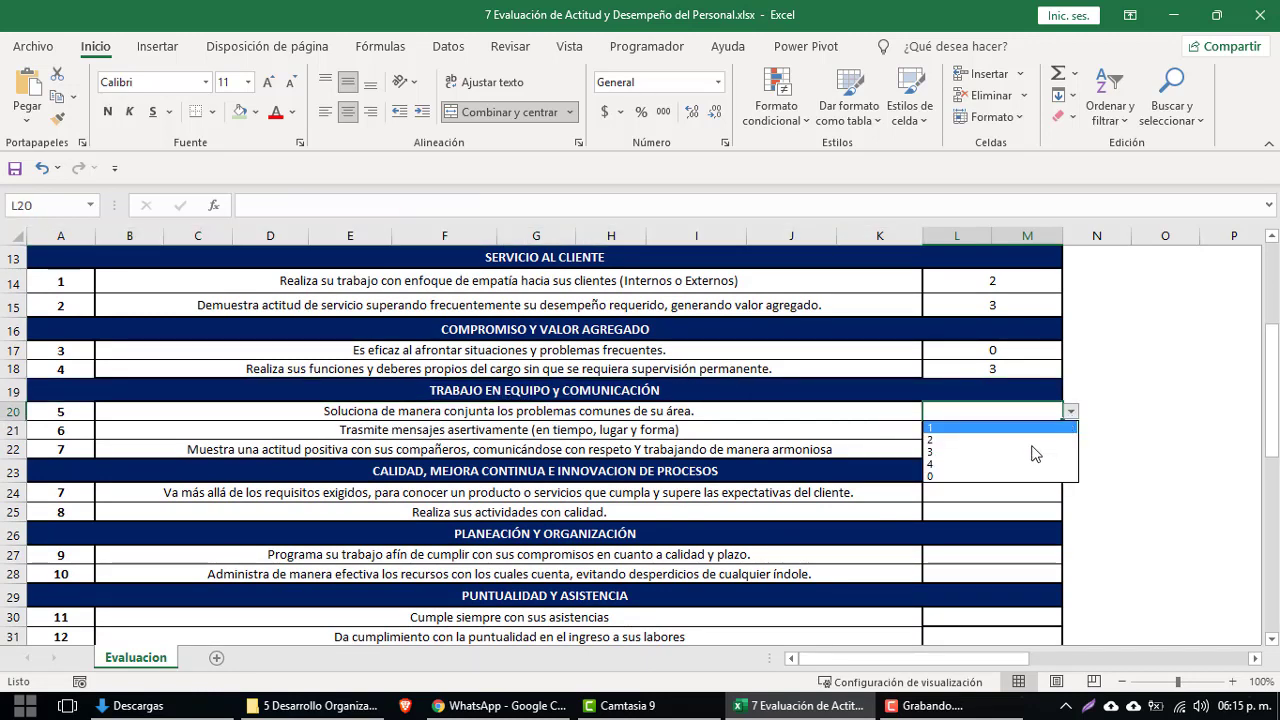
click(1022, 449)
click(1025, 449)
click(1047, 428)
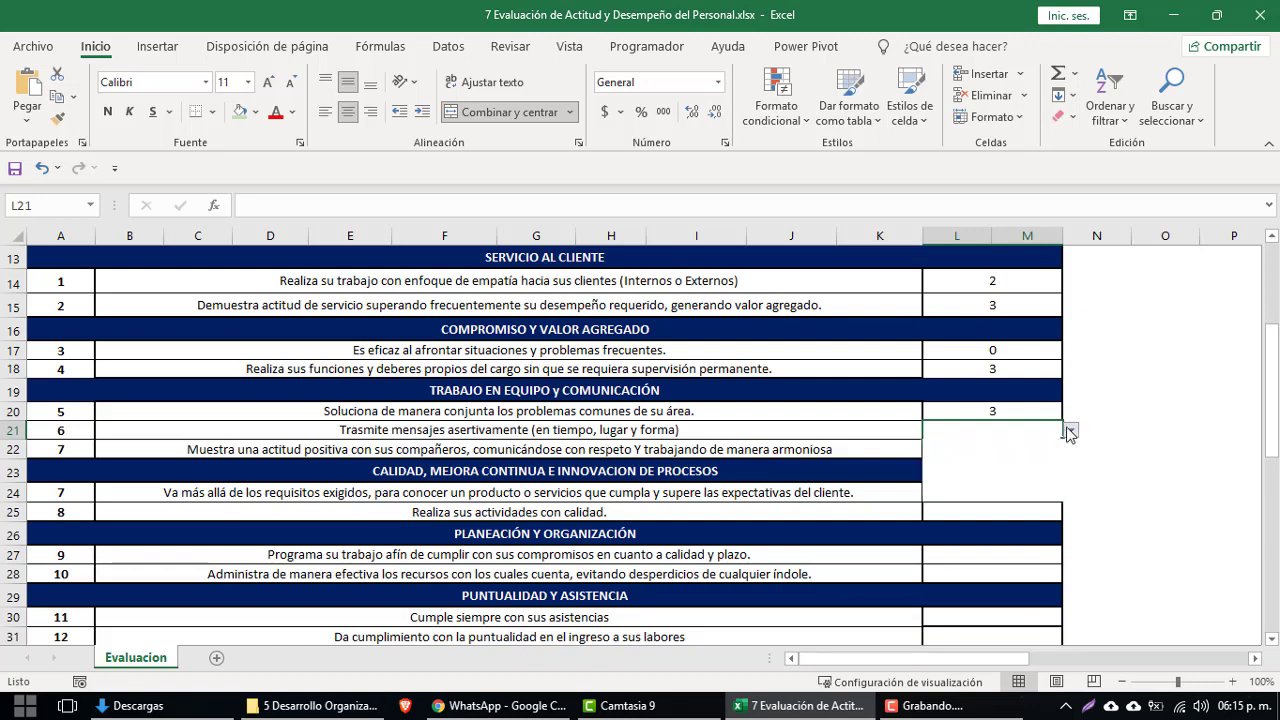
click(1070, 430)
click(988, 470)
click(1007, 453)
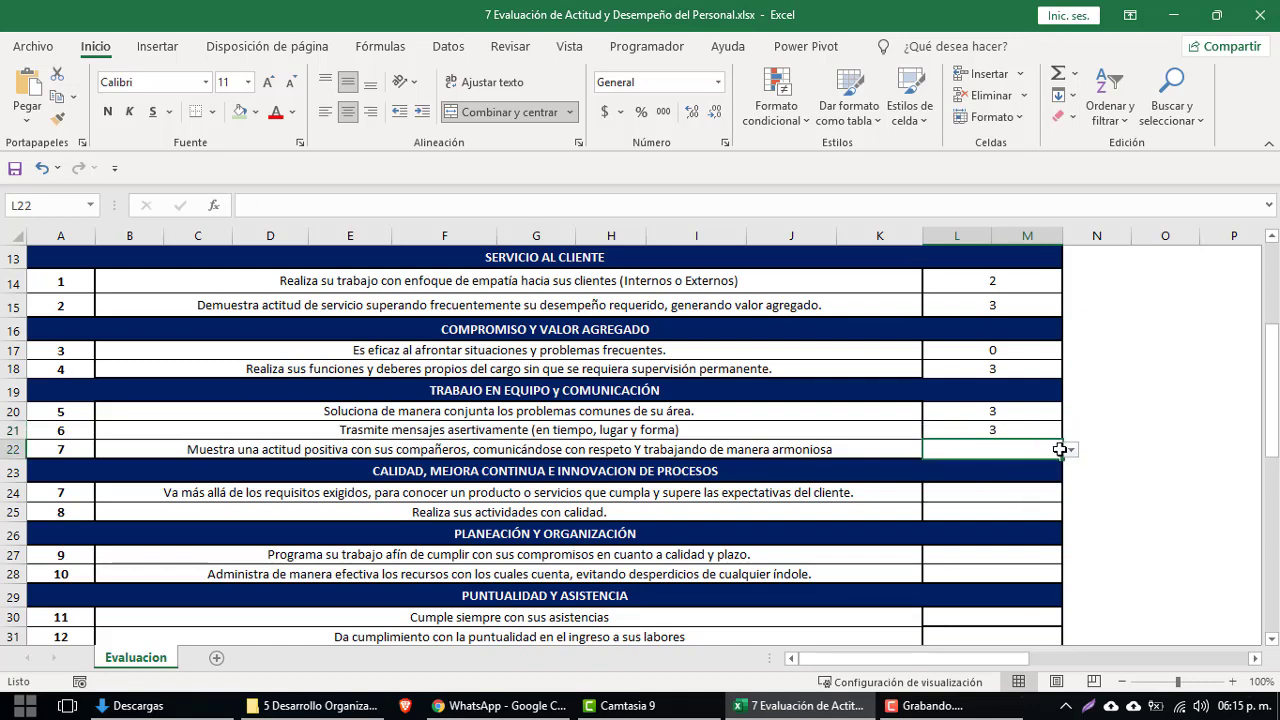
click(1070, 449)
click(988, 485)
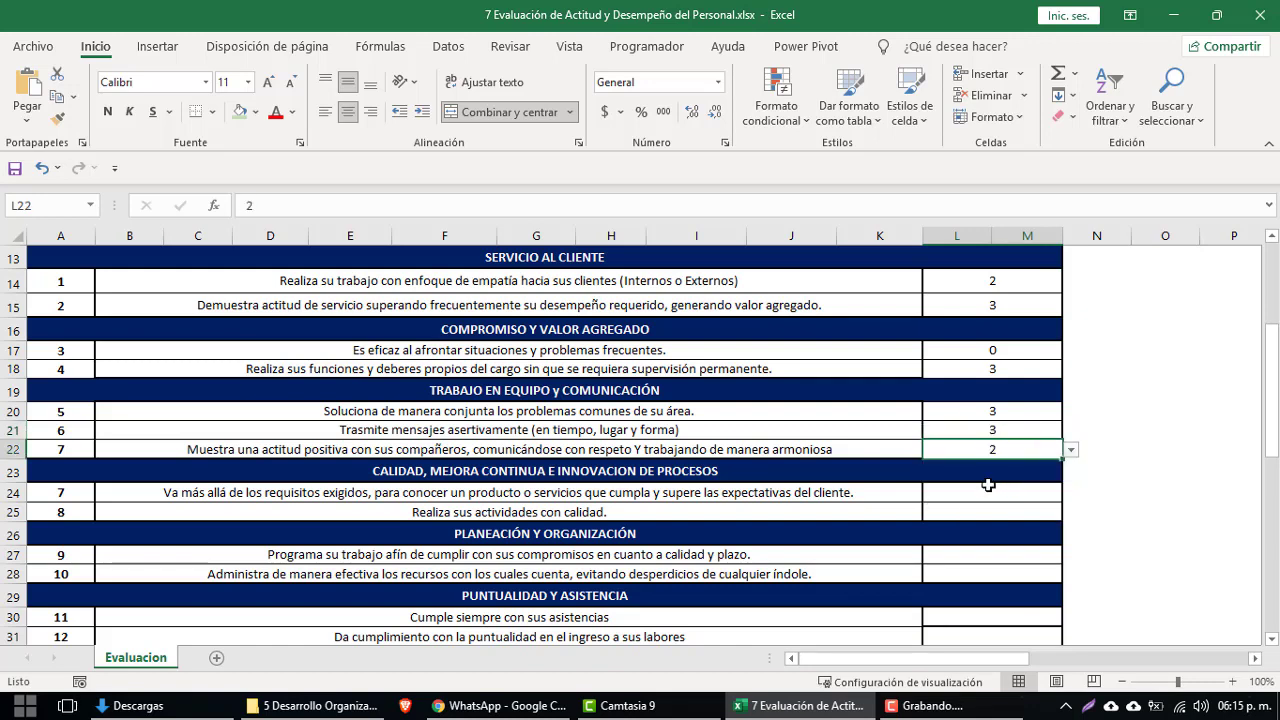
Score the CALIDAD, MEJORA CONTINUA section items, giving item 8 a 3.
click(522, 480)
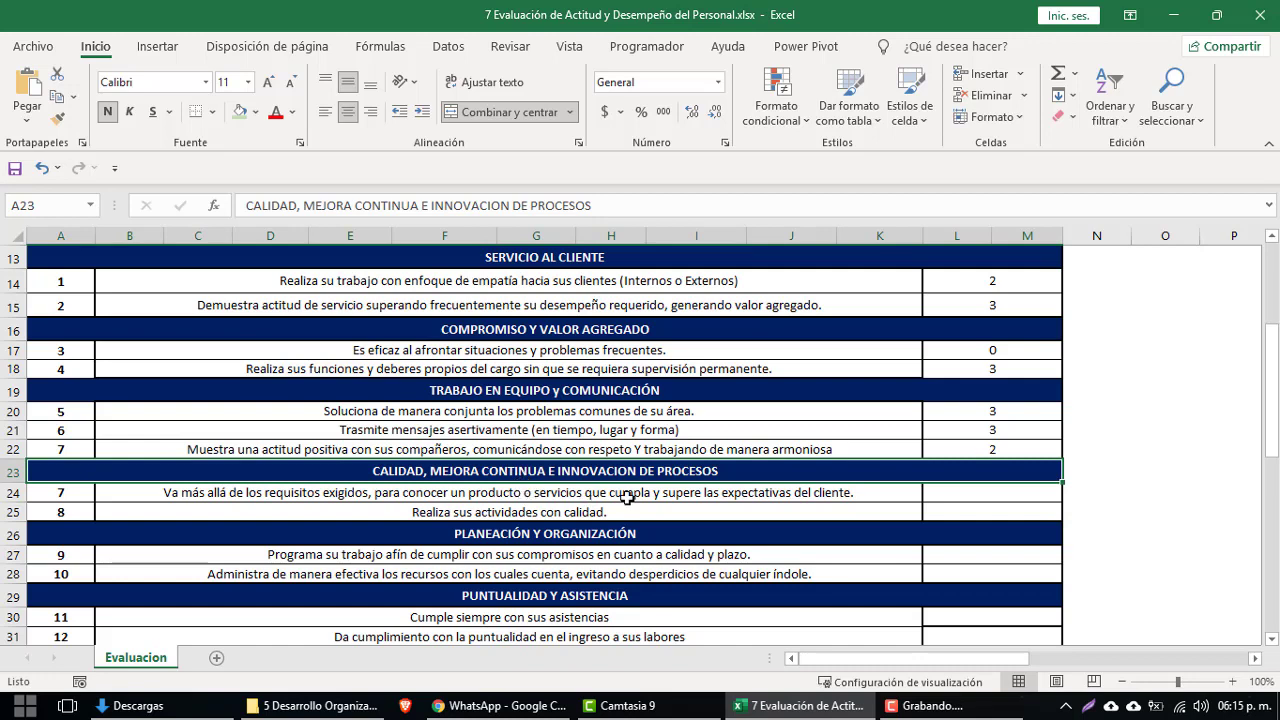
click(1041, 494)
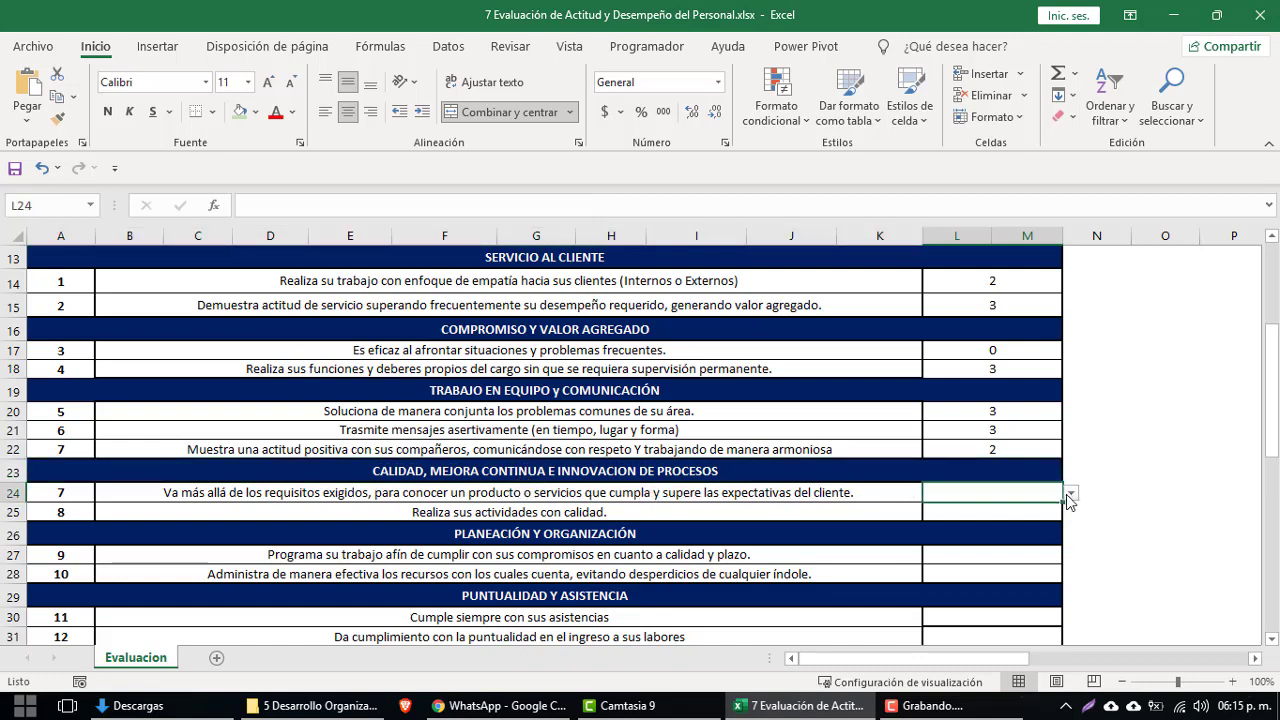
click(1070, 492)
click(1004, 528)
click(998, 513)
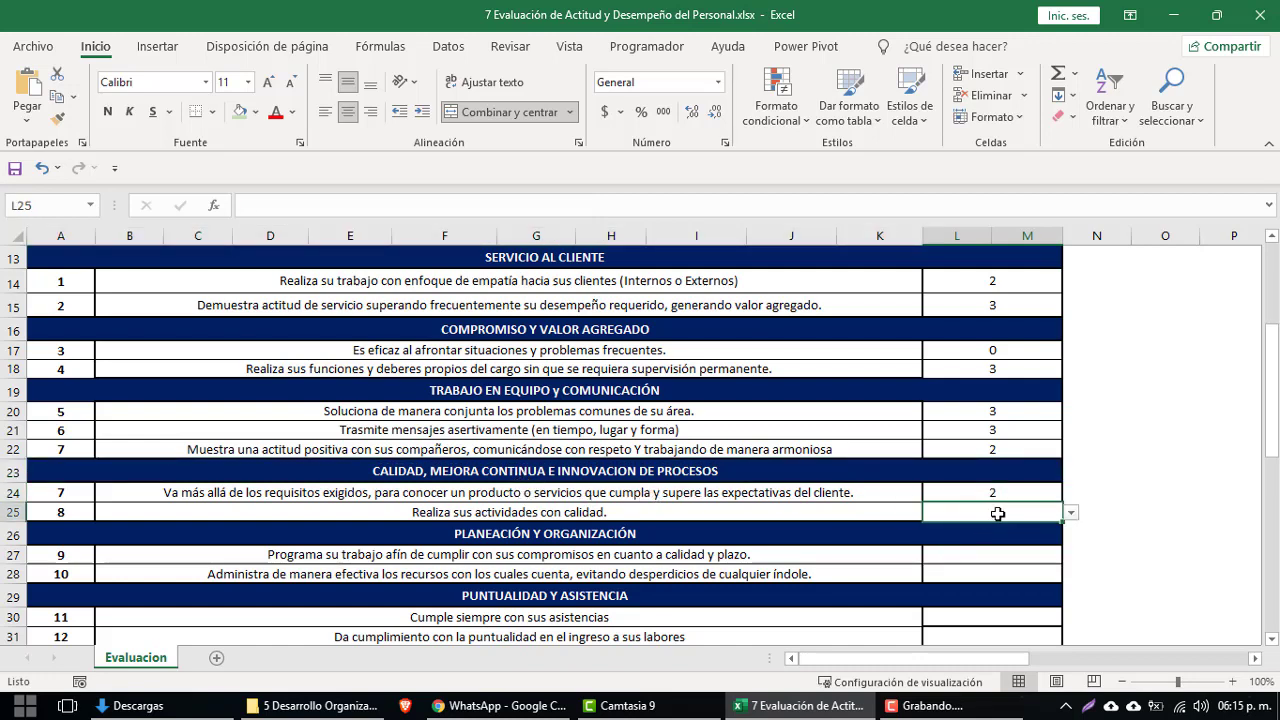
click(1070, 512)
click(945, 557)
Score Planeación items 9 and 10 as 3 and 3.
click(946, 558)
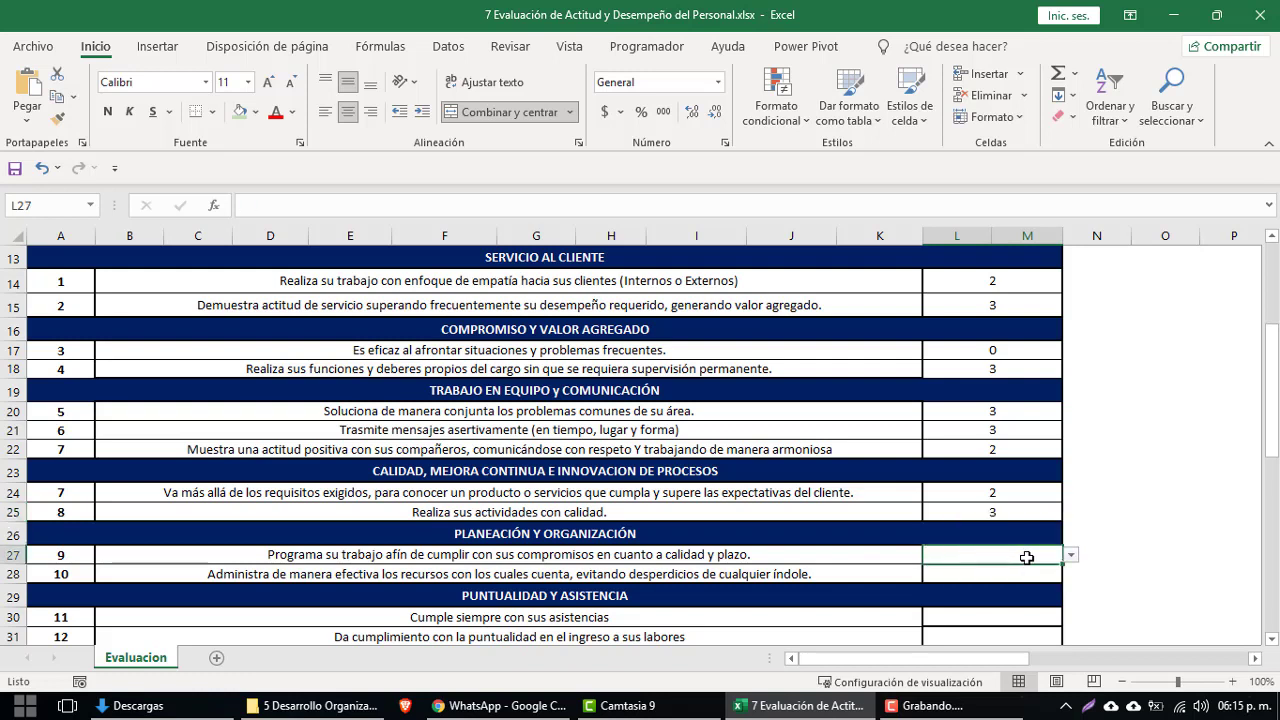
click(1070, 554)
click(960, 600)
click(1025, 572)
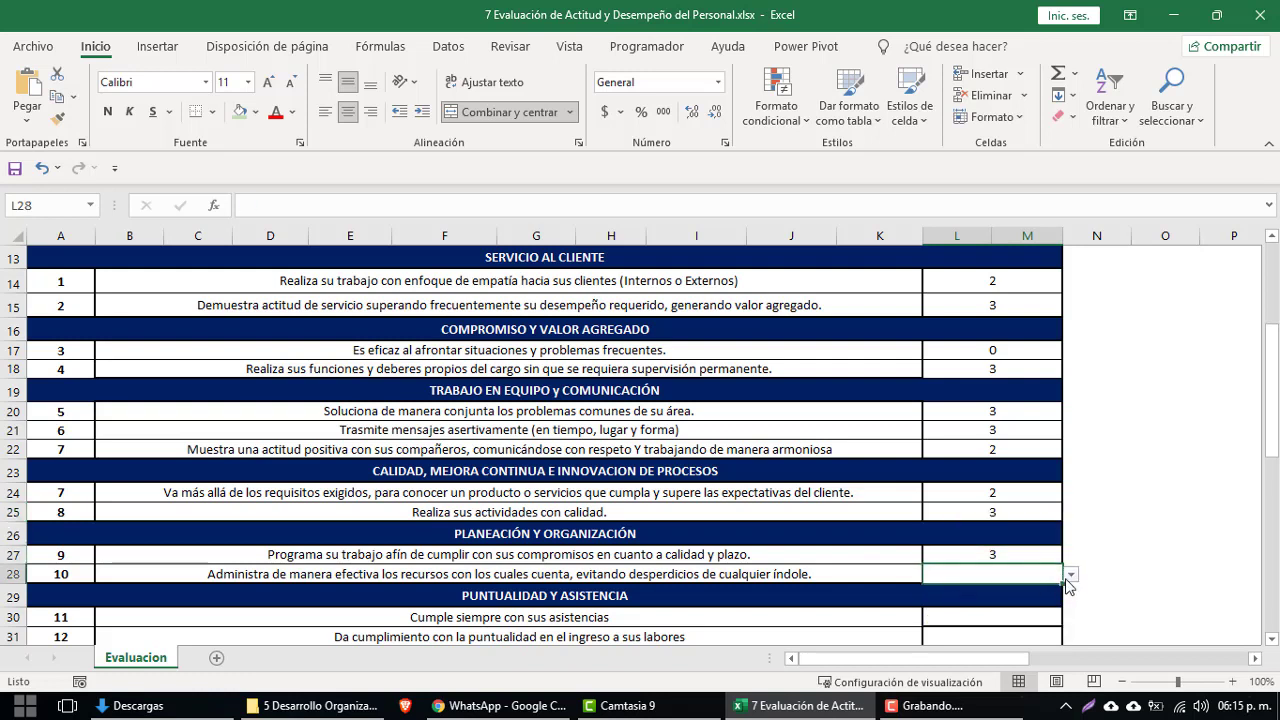
click(1070, 574)
click(974, 621)
Score Puntualidad items 11 and 12 as 3 and 2.
scroll(960, 580, down, 2)
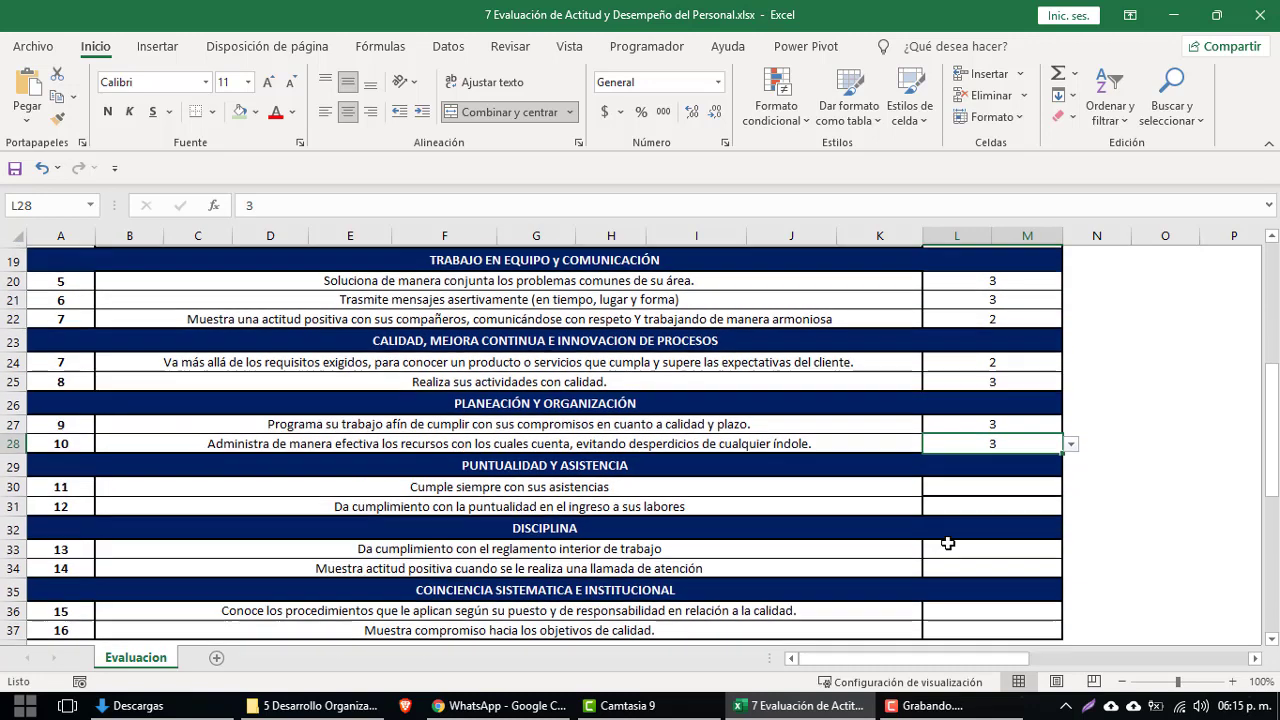
click(607, 464)
click(1025, 484)
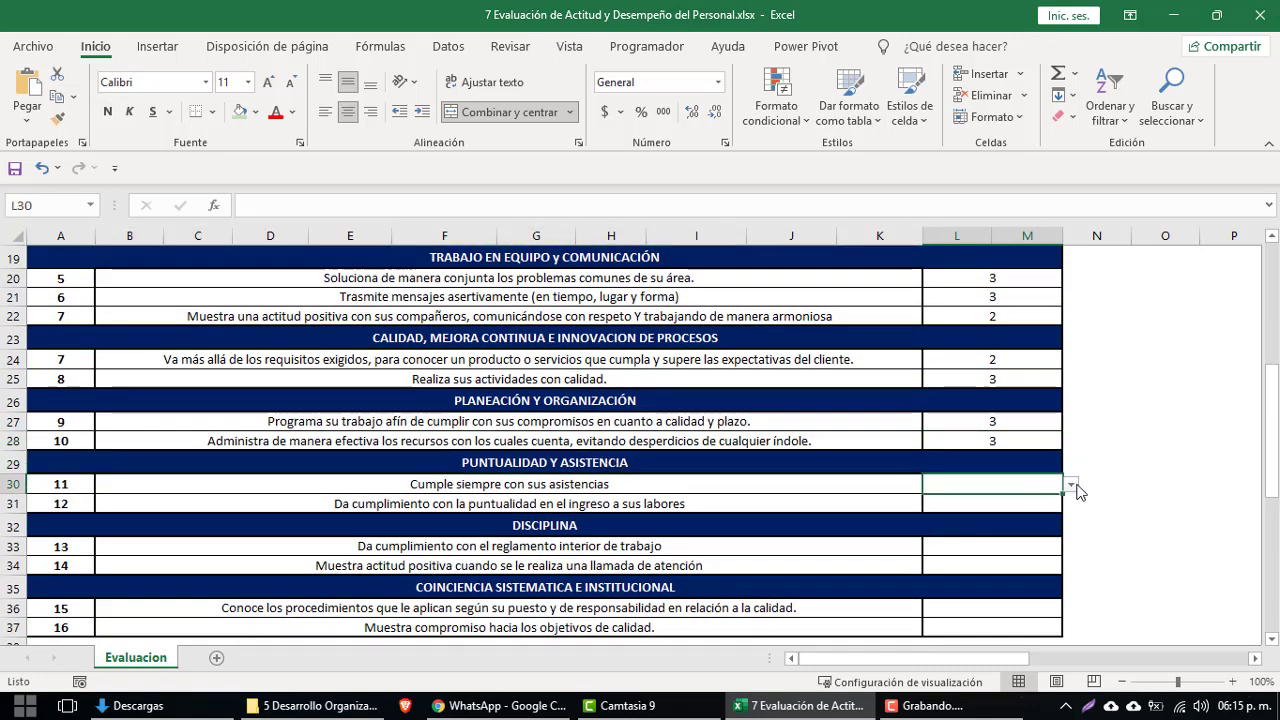
click(1070, 484)
click(983, 531)
click(1008, 520)
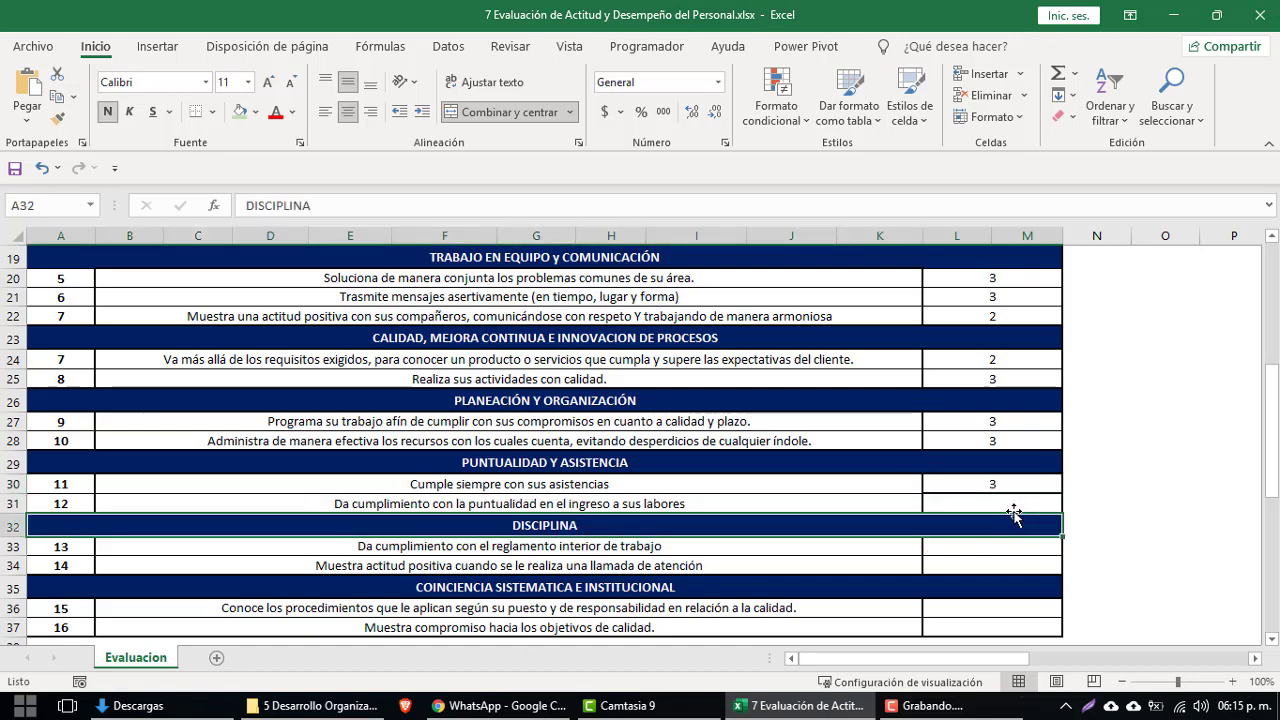
click(1037, 503)
click(1070, 504)
click(1025, 532)
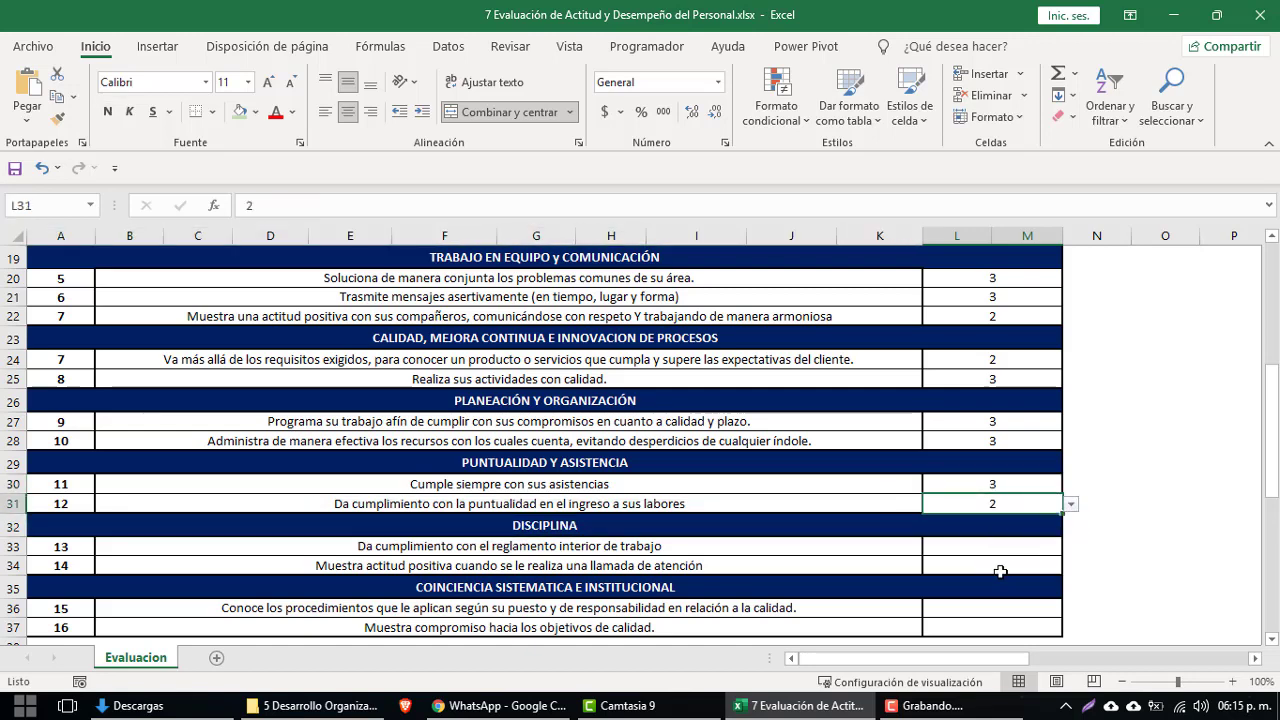
click(629, 538)
scroll(636, 560, down, 1)
Score items 13 and 14 as 4 and 2 from their dropdowns.
scroll(636, 560, down, 3)
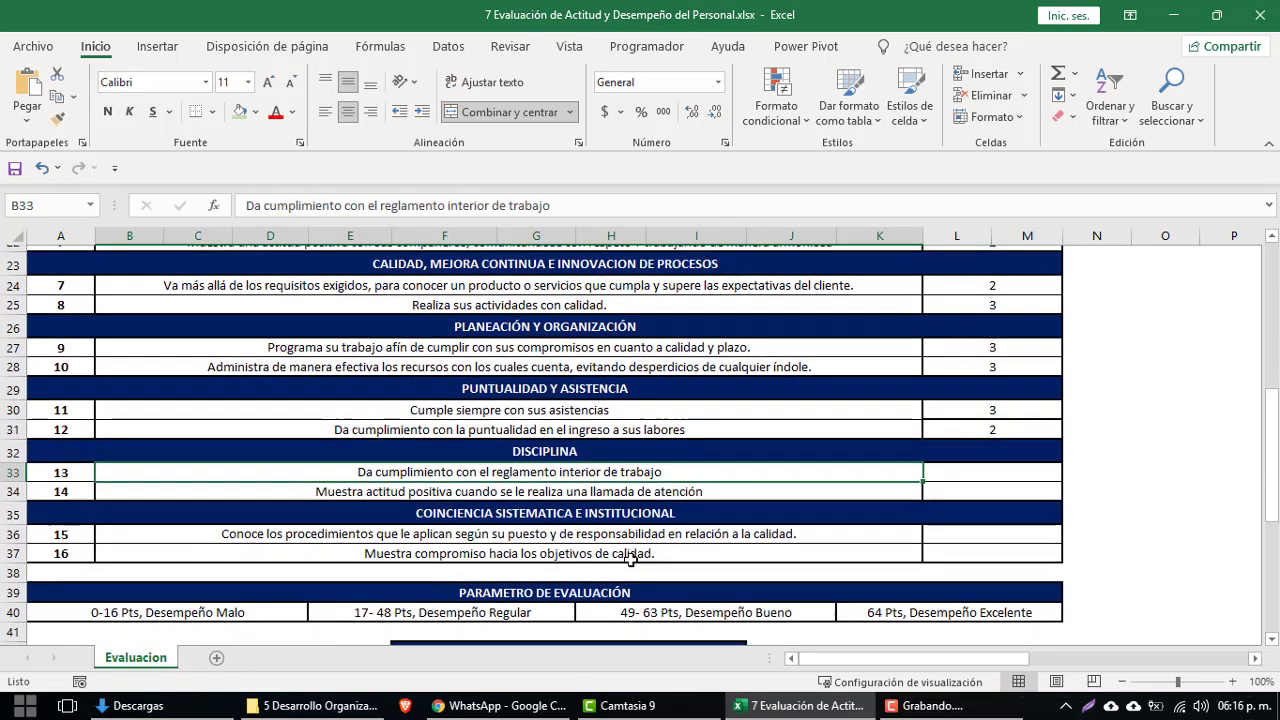
click(1020, 363)
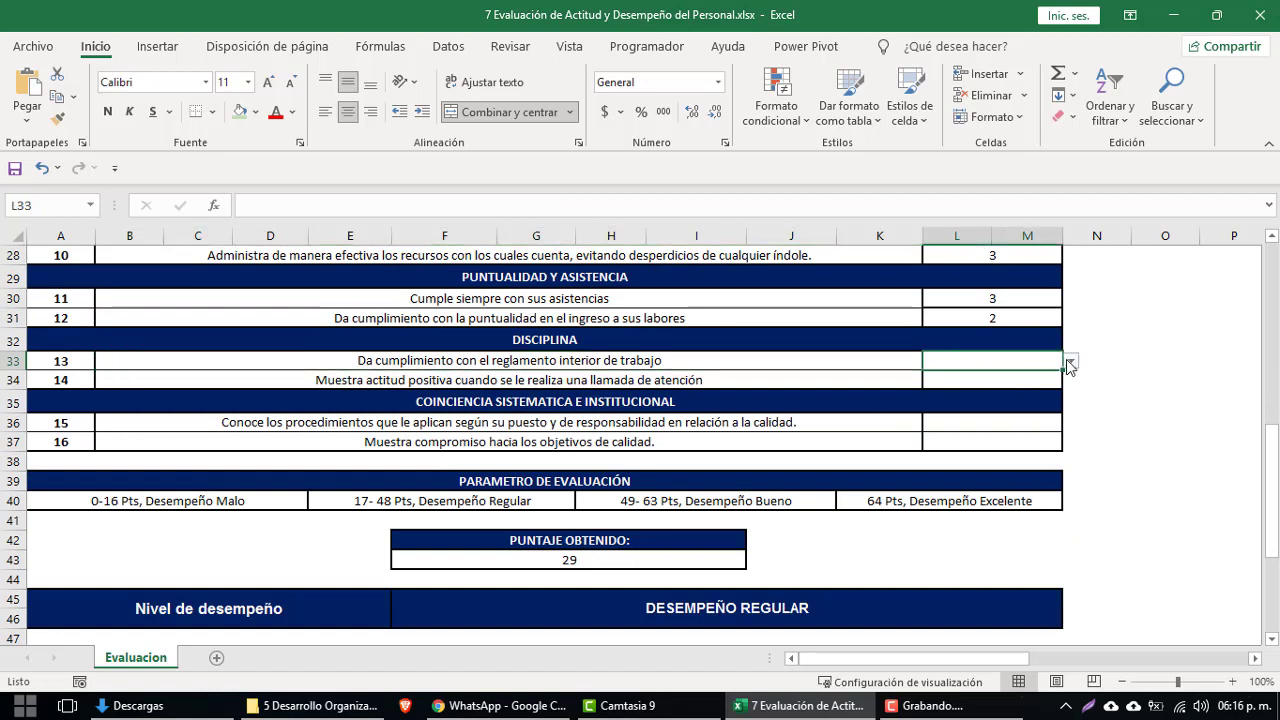
click(1068, 366)
click(1000, 414)
click(1030, 380)
click(1069, 384)
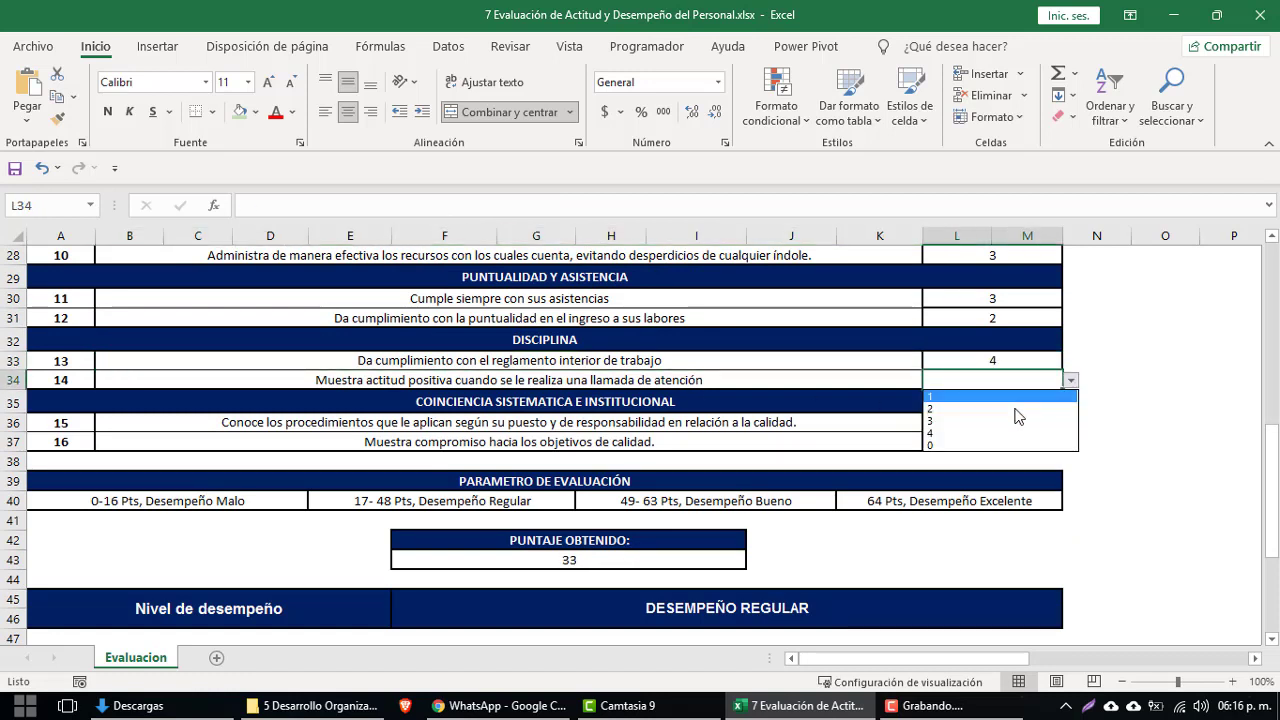
click(1012, 409)
Score items 15 and 16 as 4 and 3, bringing the total to 42.
click(1005, 422)
click(1070, 424)
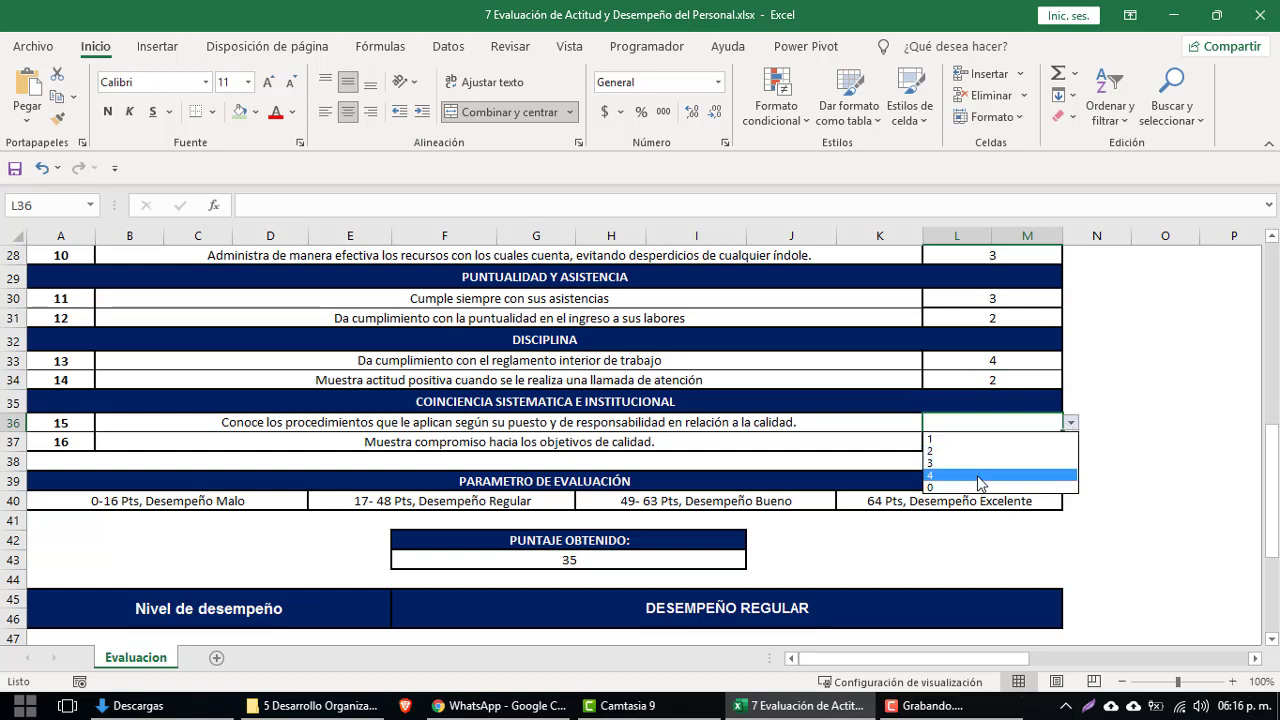
click(985, 475)
click(1050, 446)
click(1066, 441)
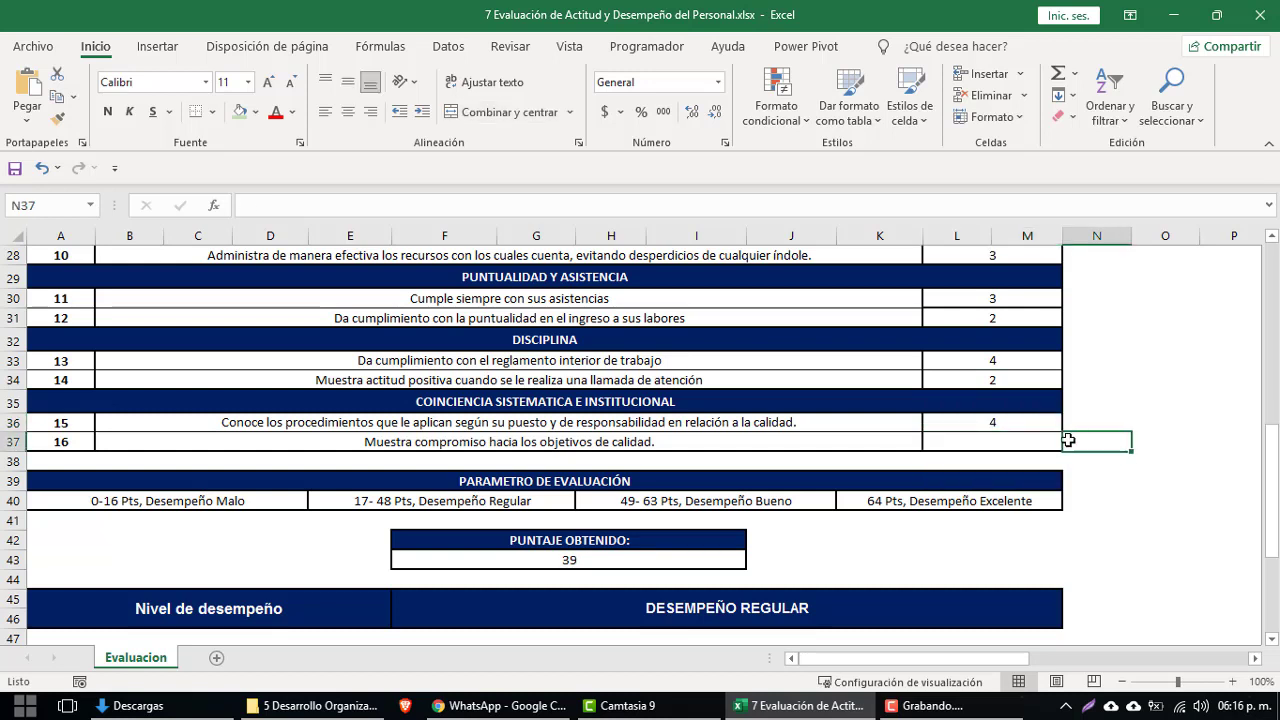
click(1057, 441)
click(1070, 441)
click(1010, 482)
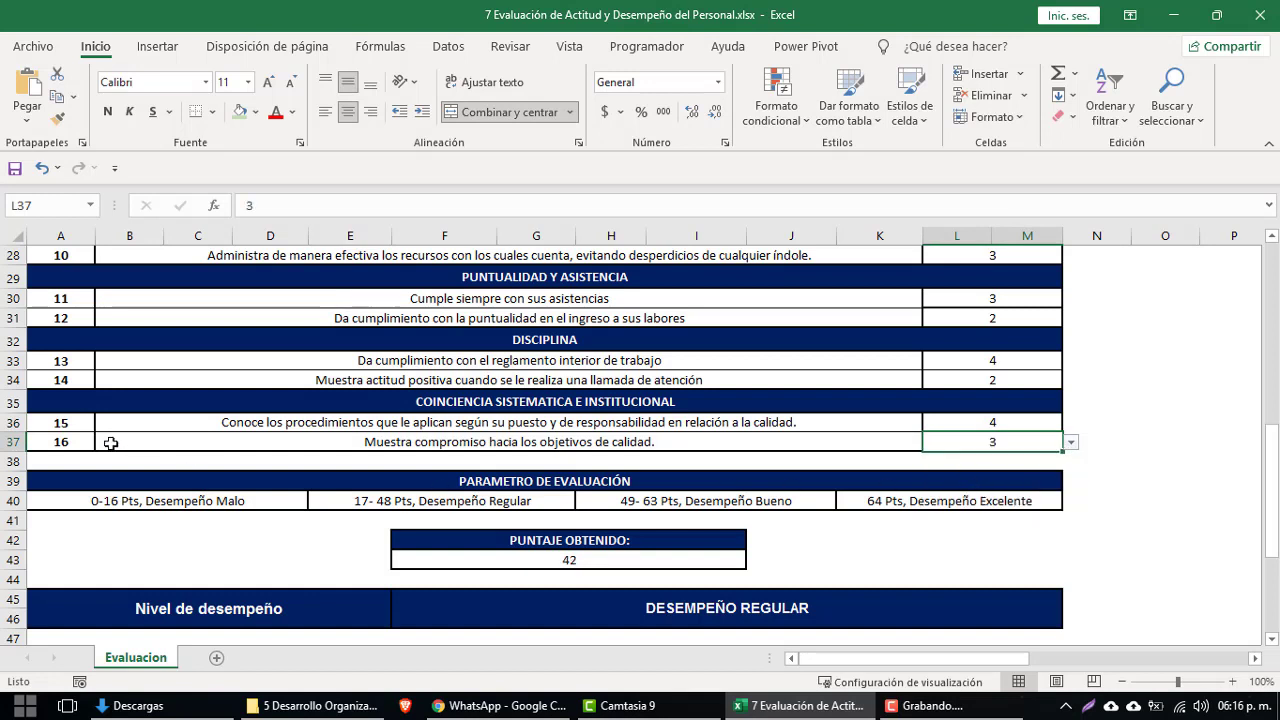
click(52, 437)
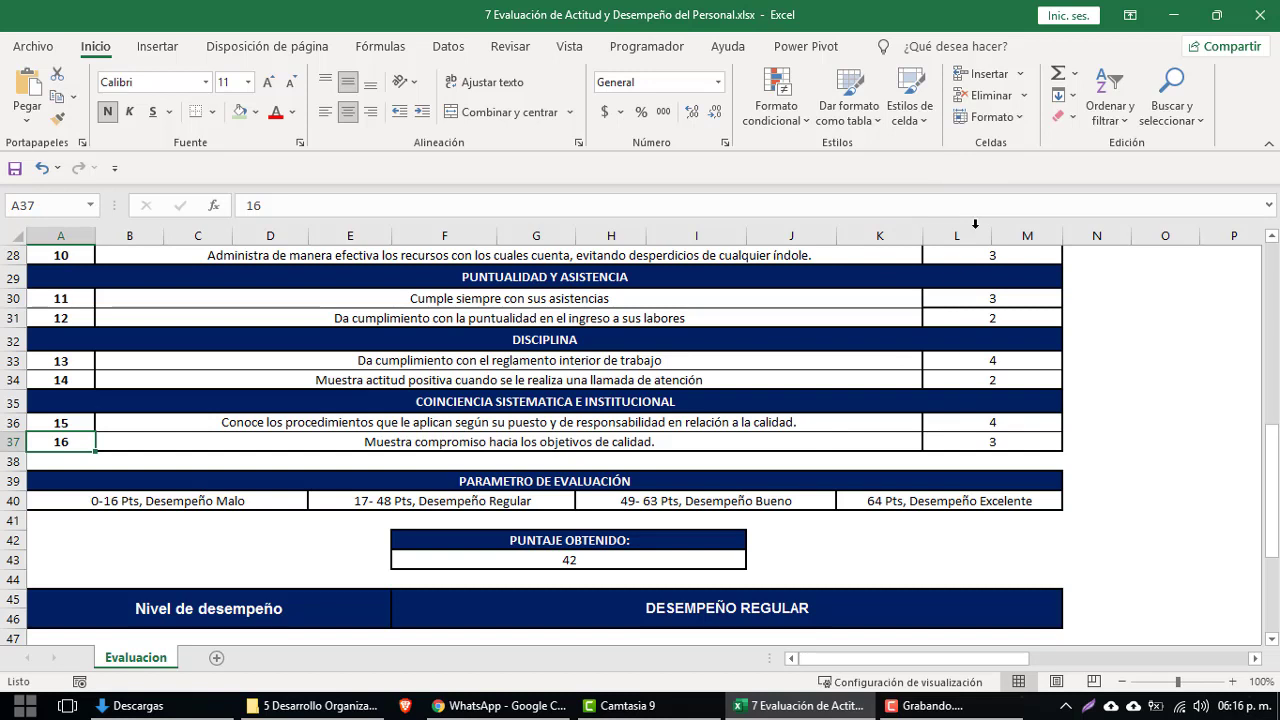
click(463, 486)
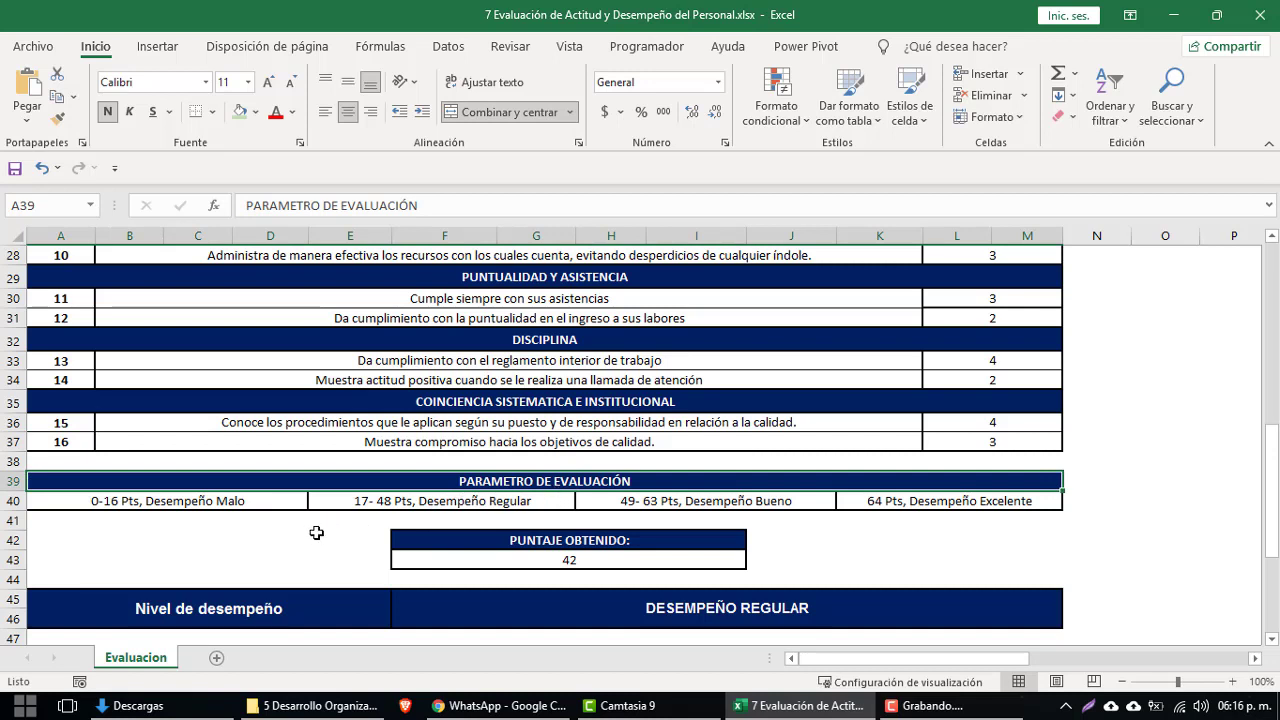
click(521, 558)
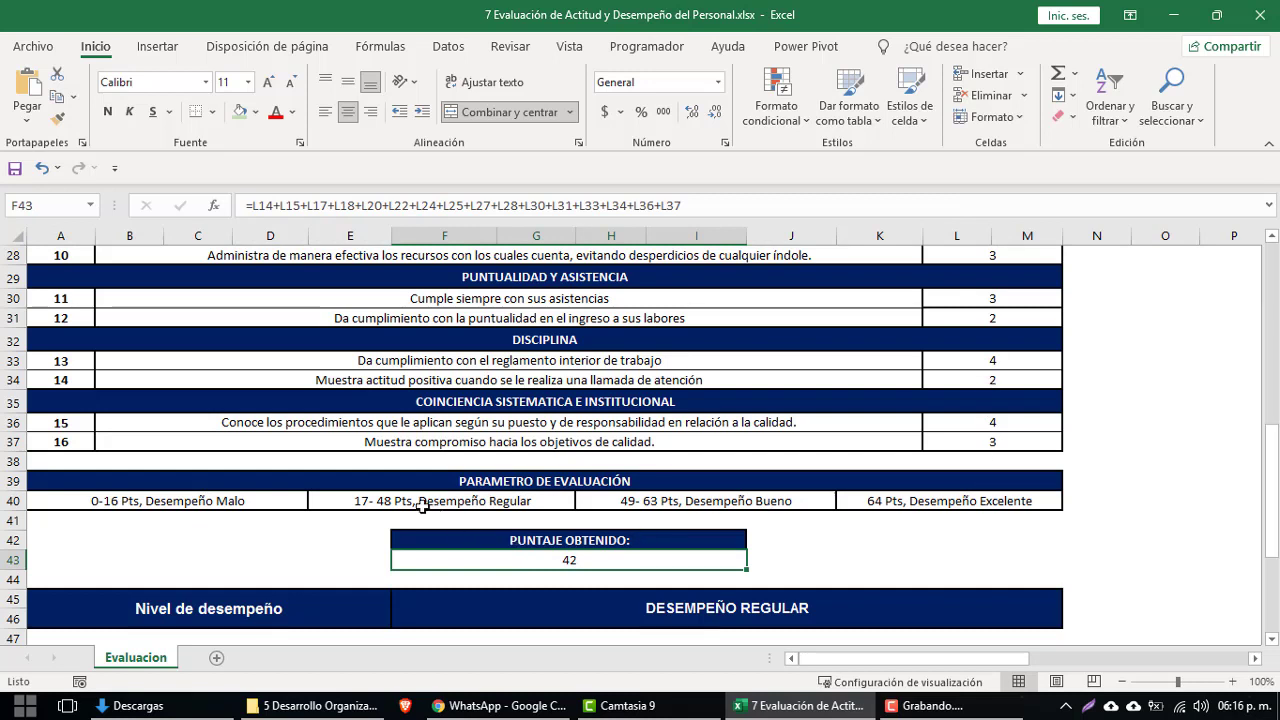
click(404, 505)
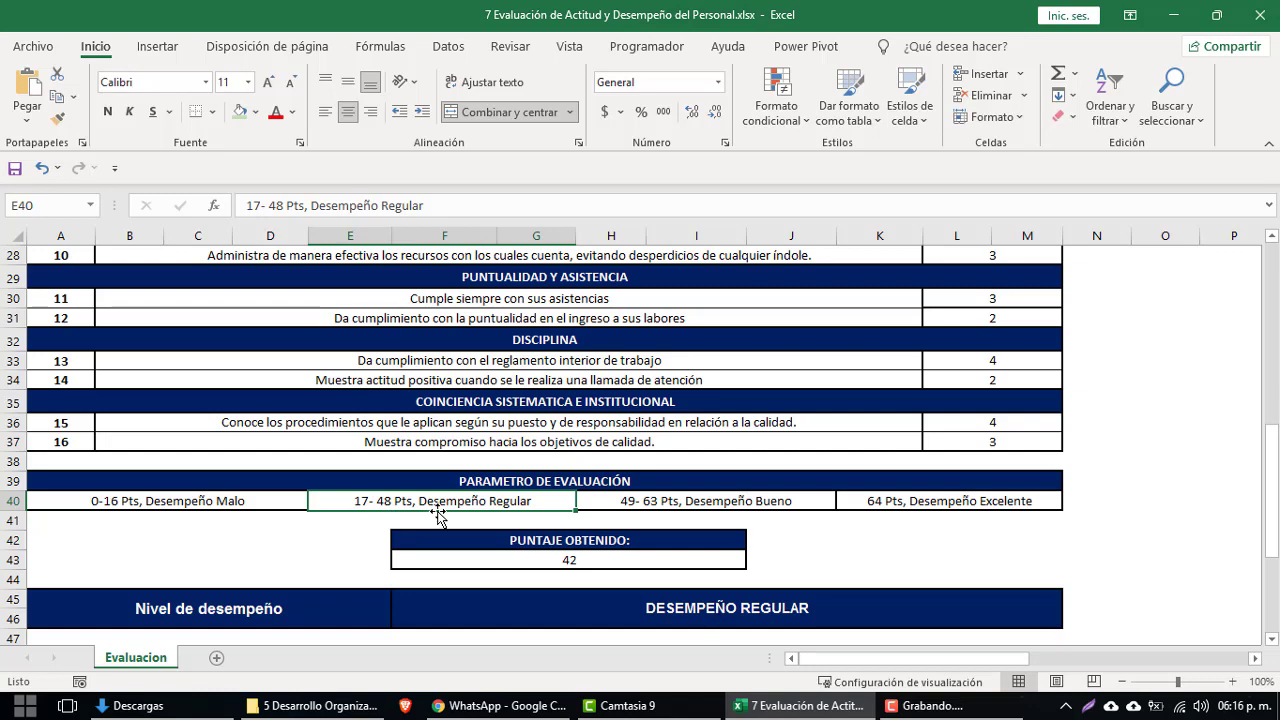
scroll(450, 508, down, 1)
scroll(455, 500, down, 1)
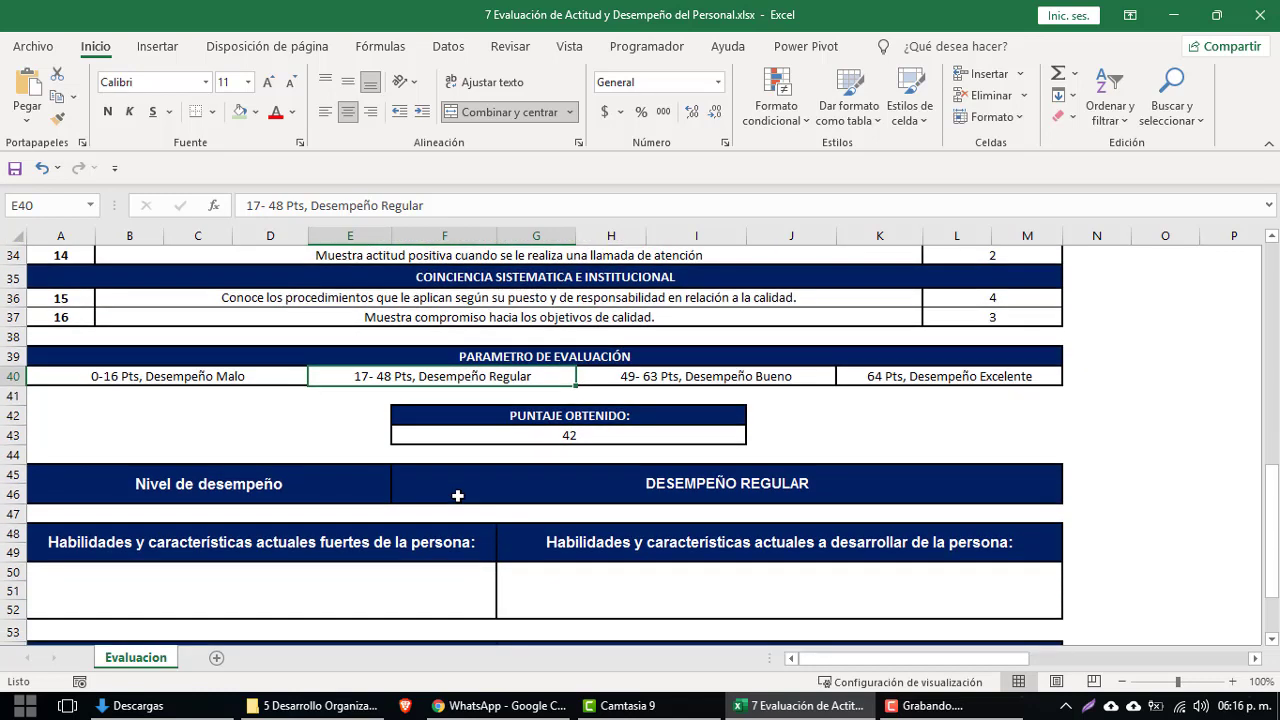
Fill the merged DESEMPEÑO REGULAR cell F45 with the light blue standard colour.
click(335, 494)
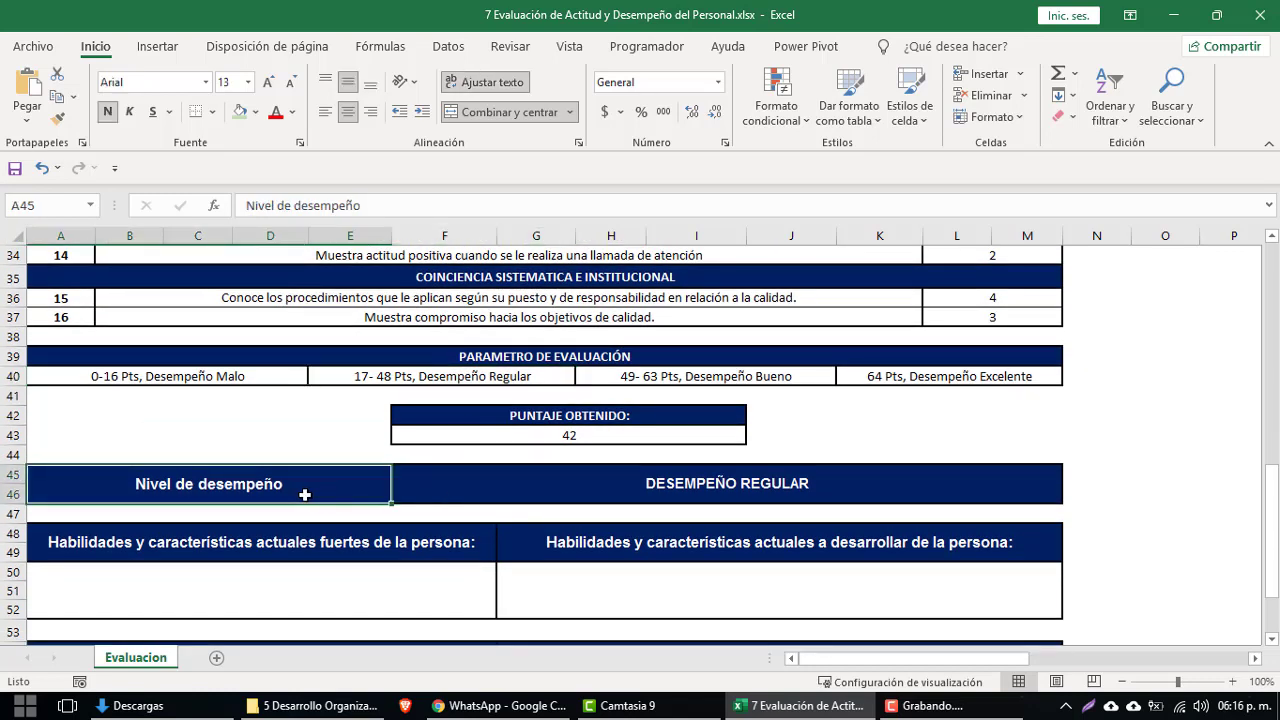
click(505, 489)
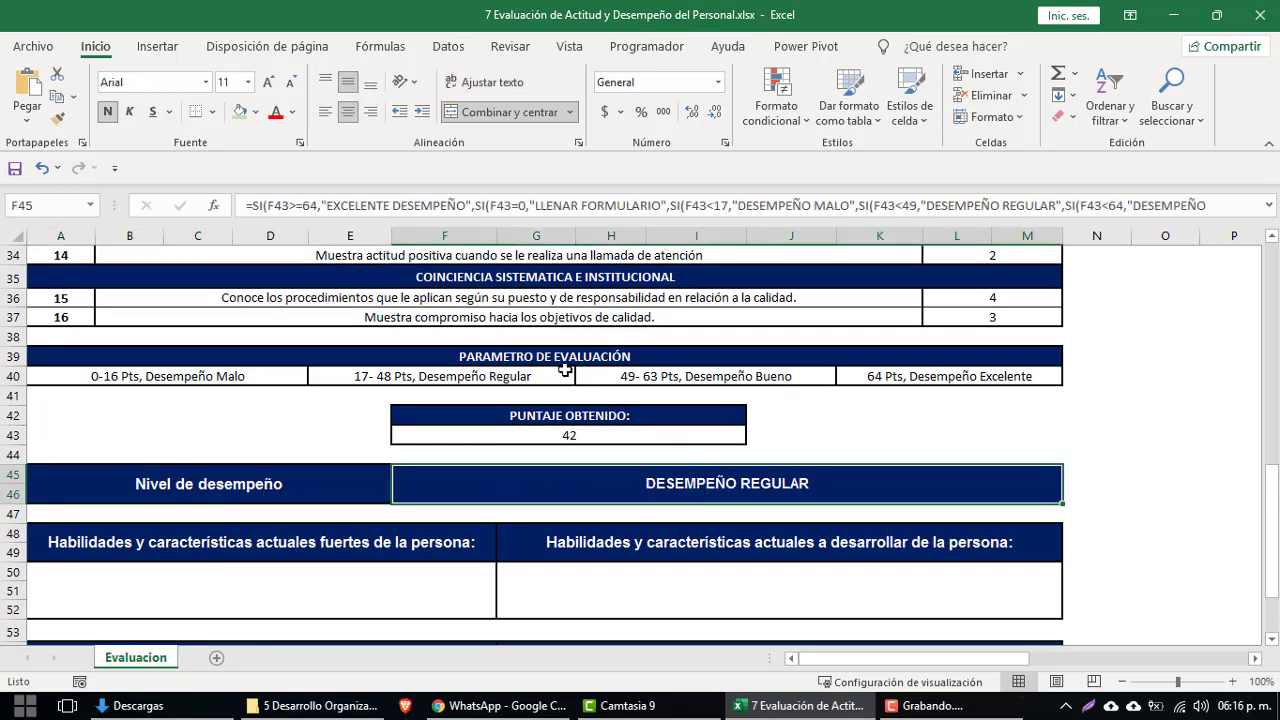
click(256, 112)
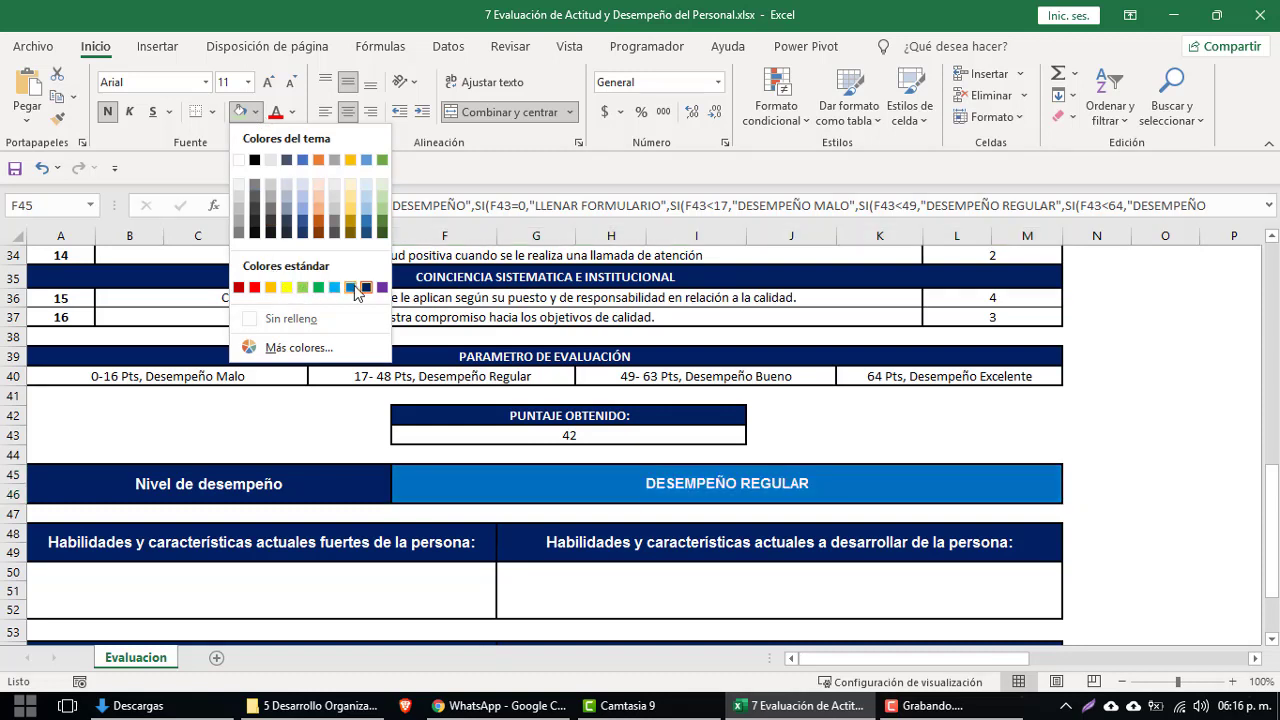
click(335, 289)
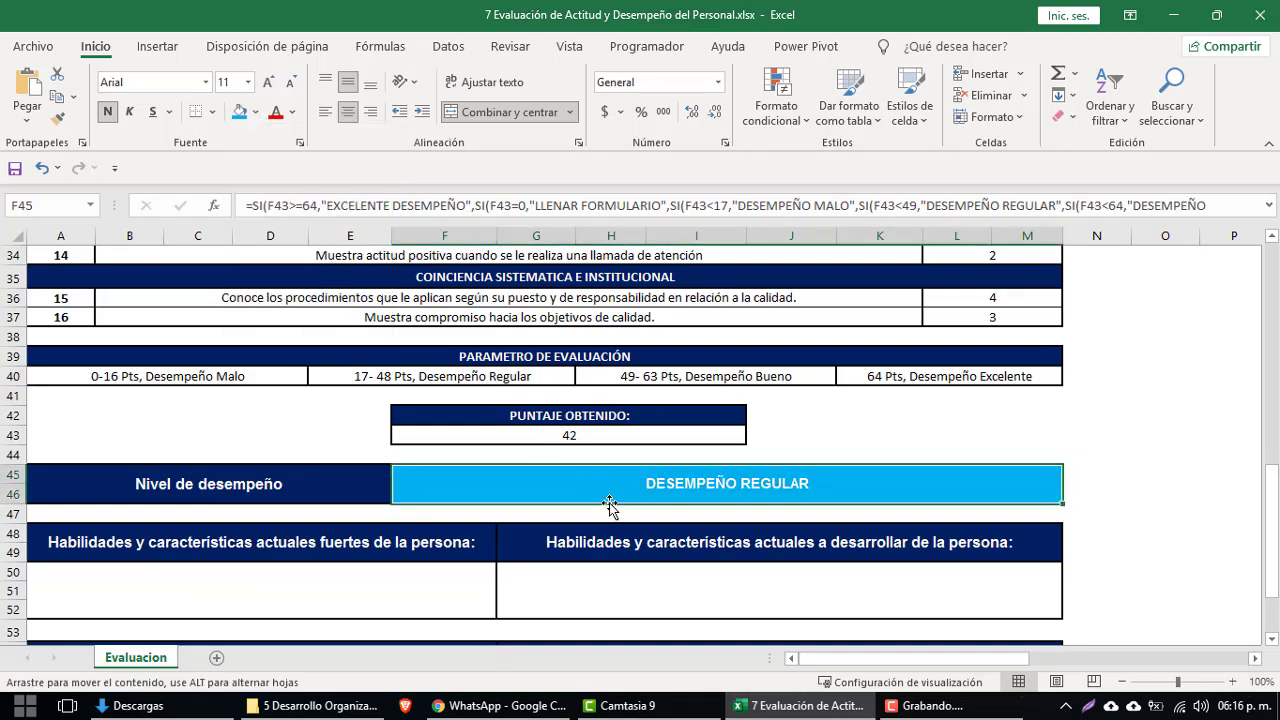
click(618, 540)
click(594, 494)
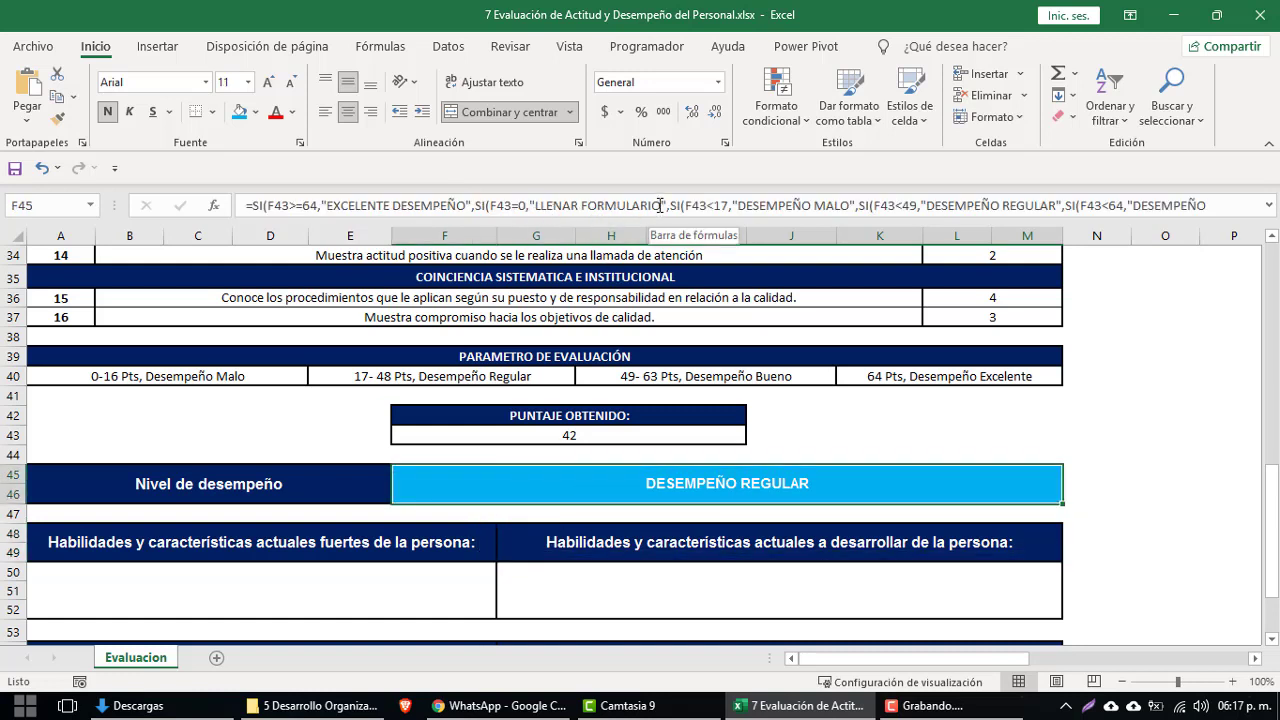
scroll(415, 556, down, 1)
click(397, 534)
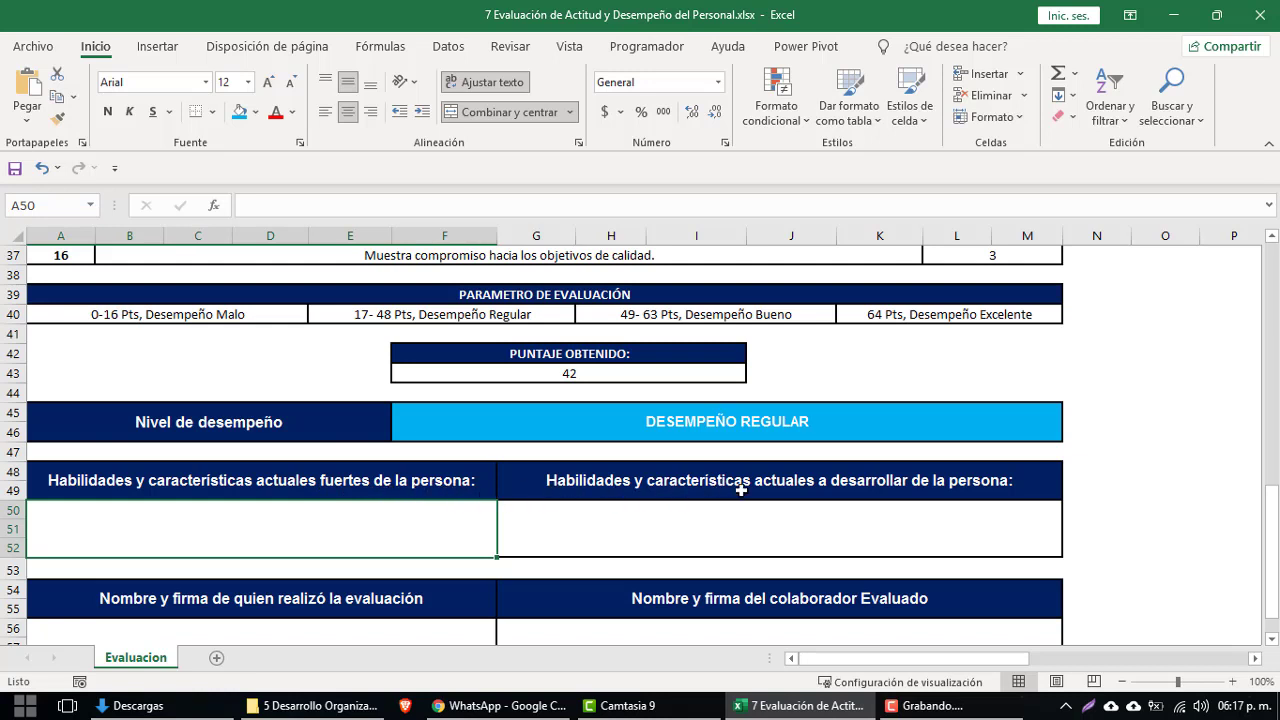
scroll(776, 498, down, 1)
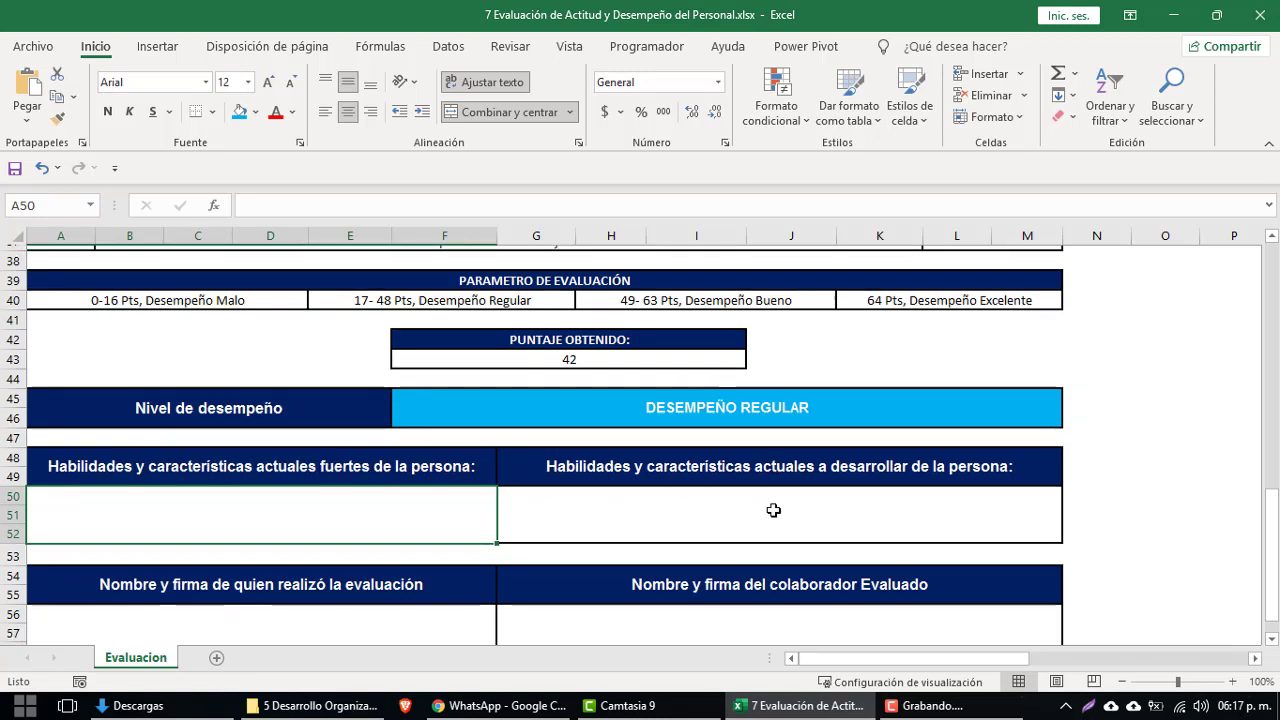
scroll(760, 505, down, 1)
click(421, 507)
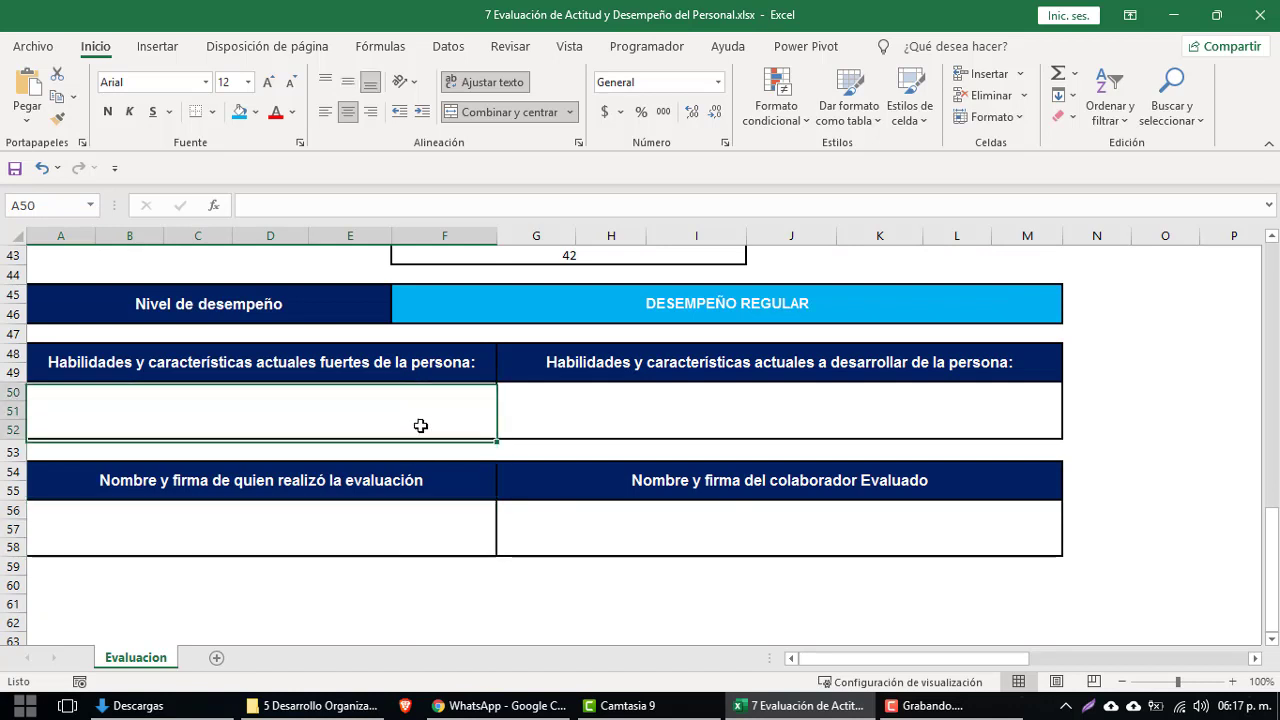
drag(417, 423, 557, 402)
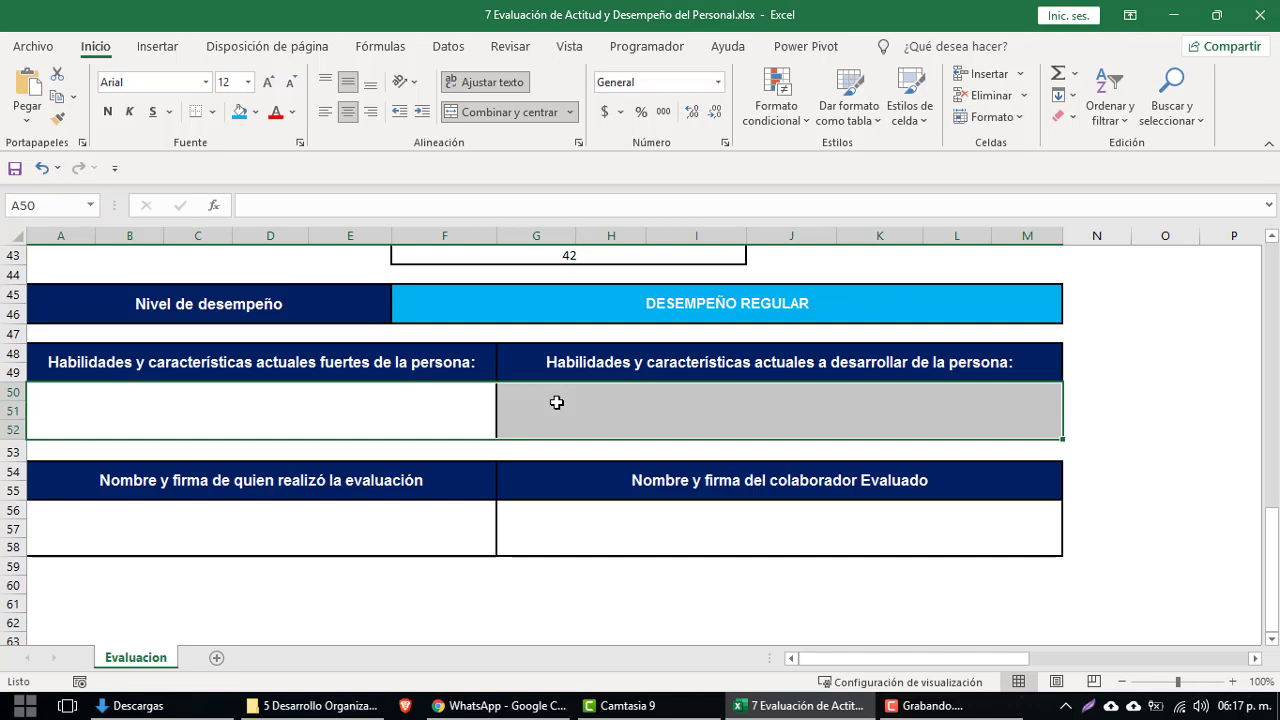
click(442, 524)
click(446, 402)
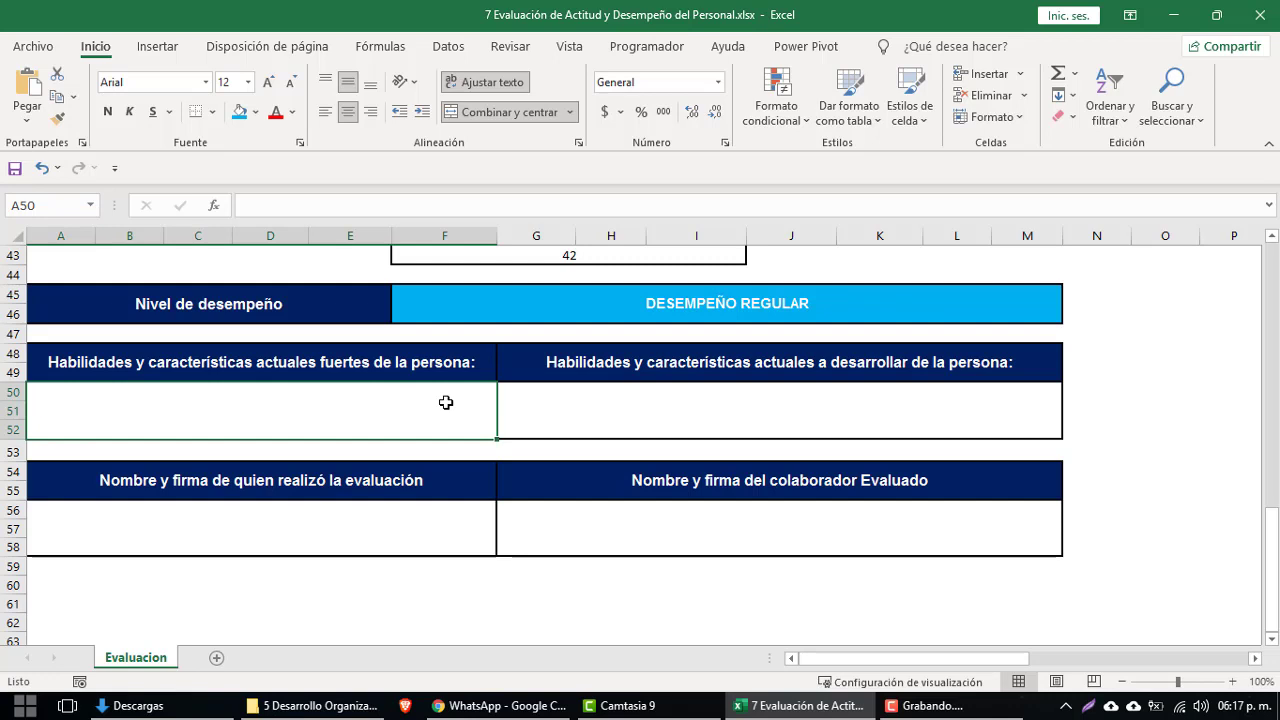
click(380, 522)
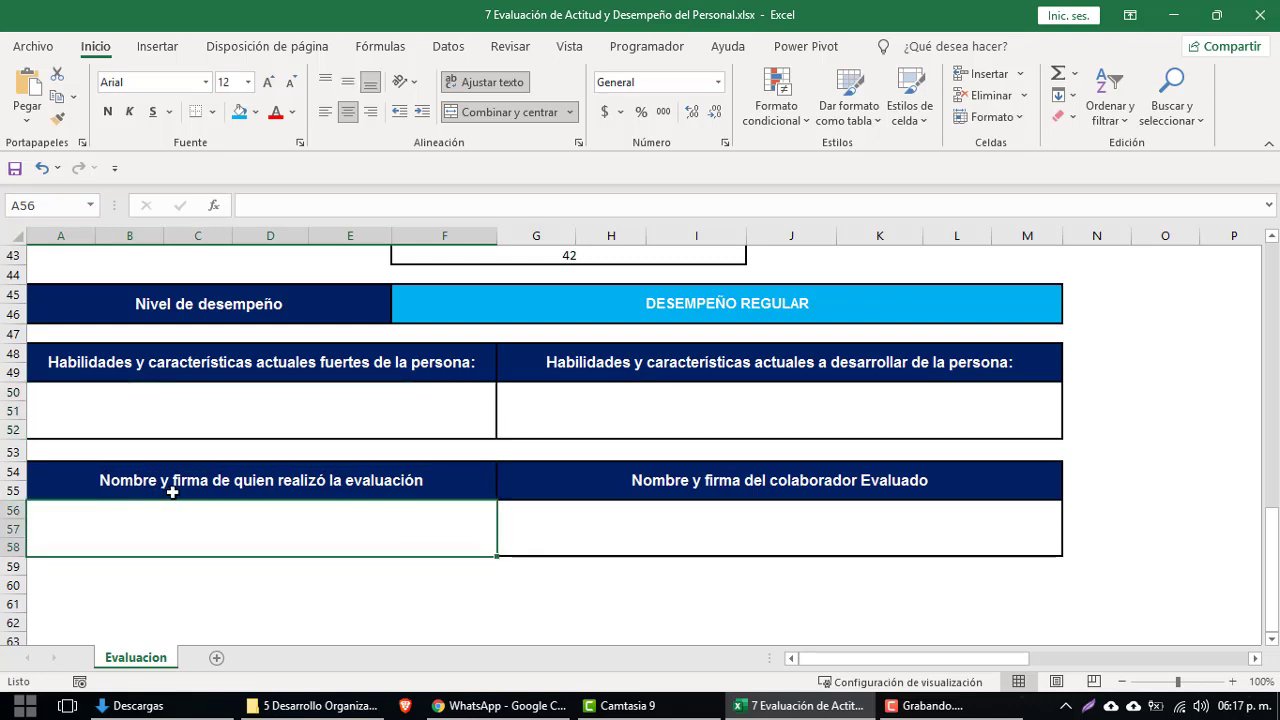
click(578, 488)
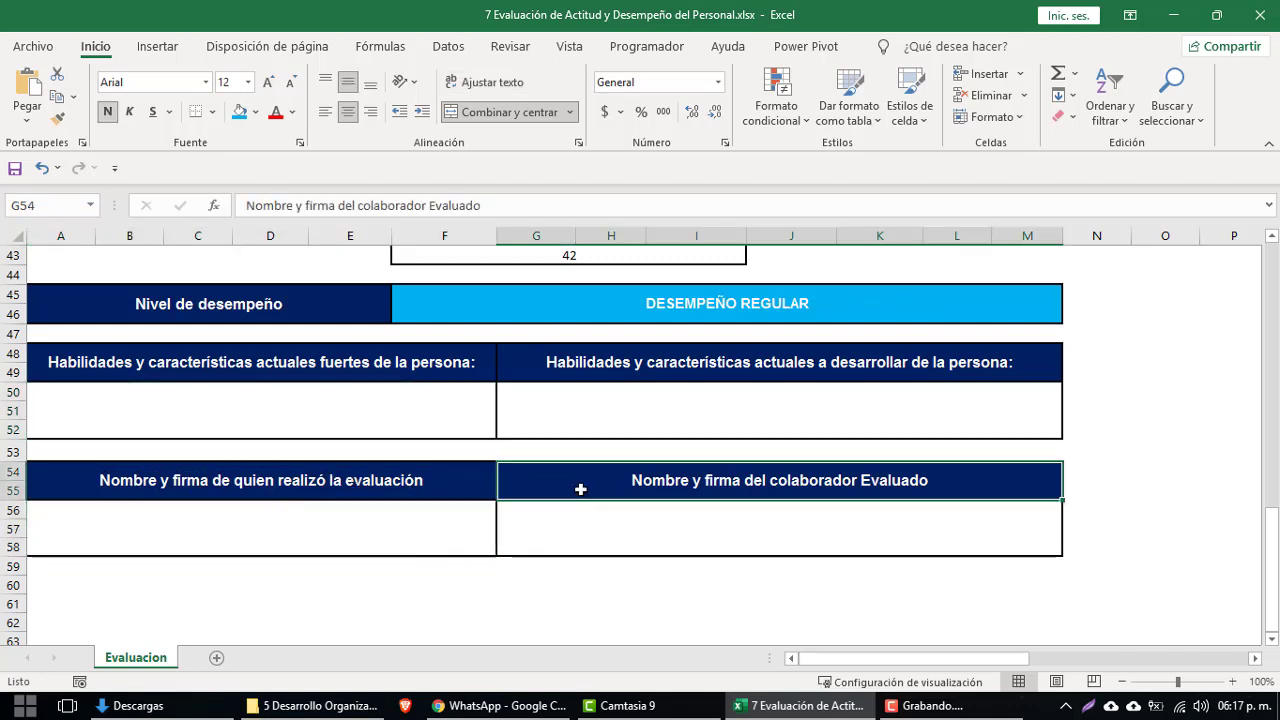
drag(634, 528, 443, 534)
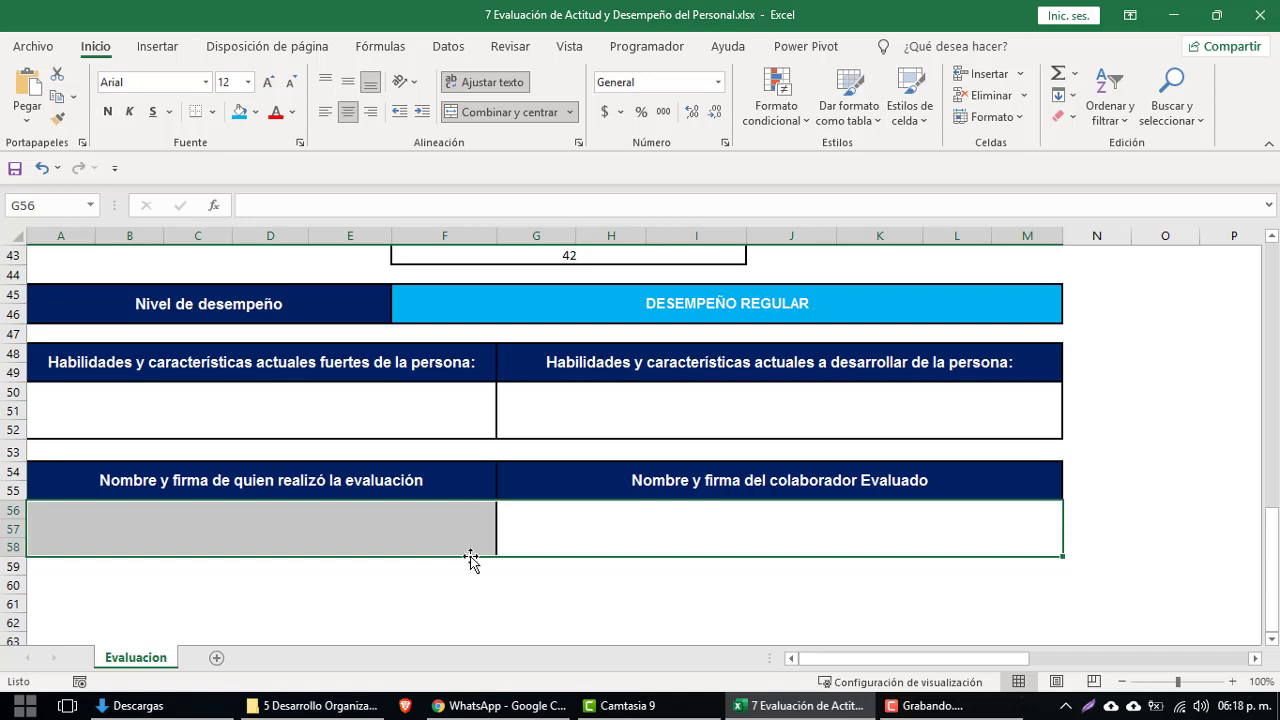
scroll(471, 560, up, 1)
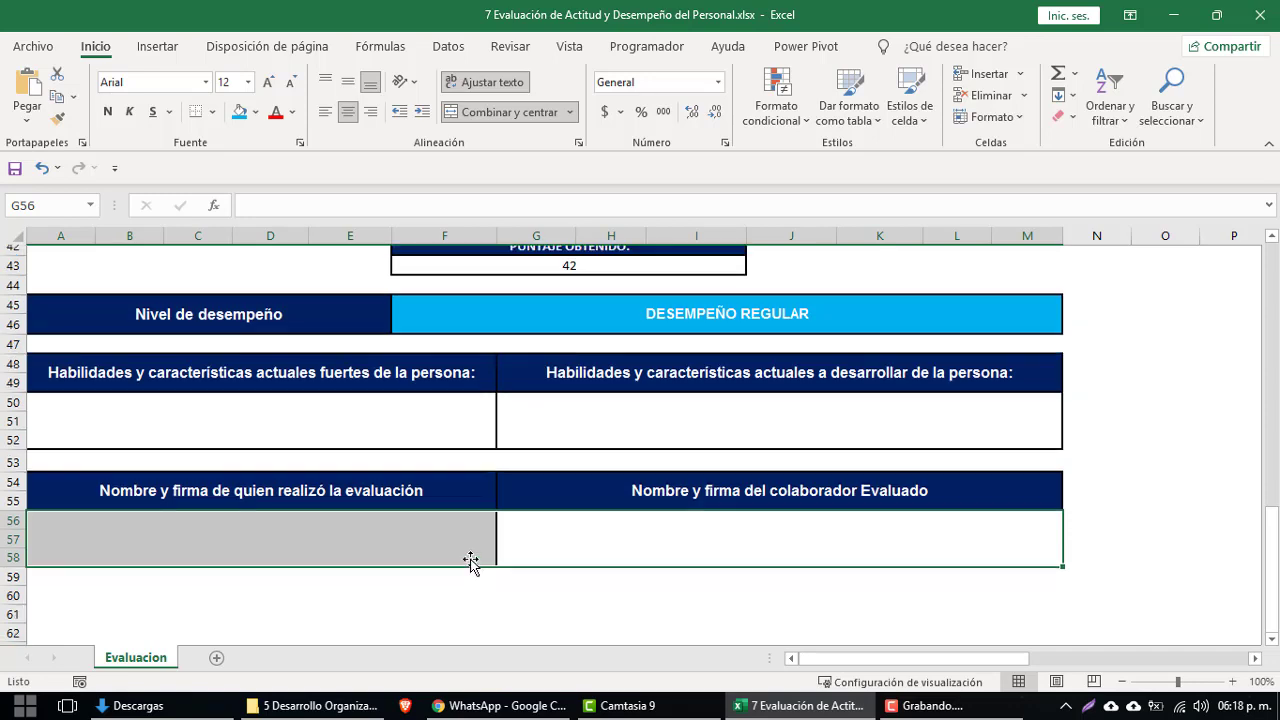
scroll(471, 560, up, 10)
scroll(471, 560, up, 3)
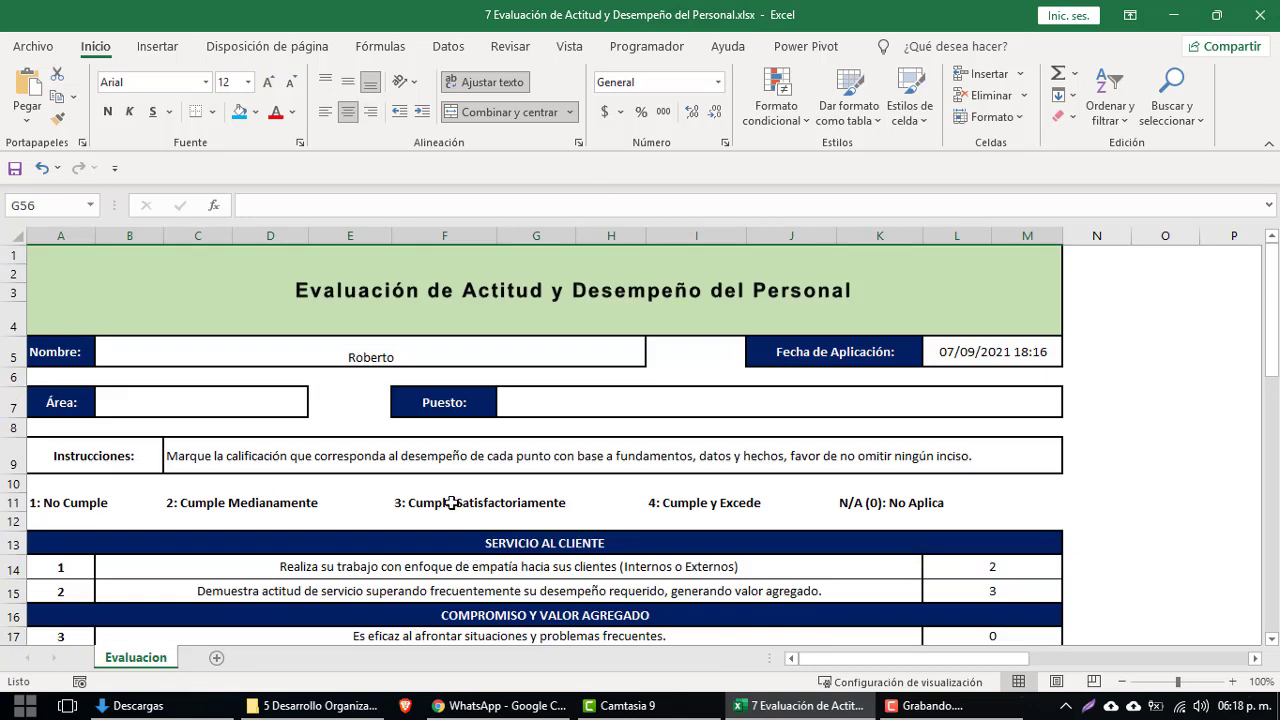